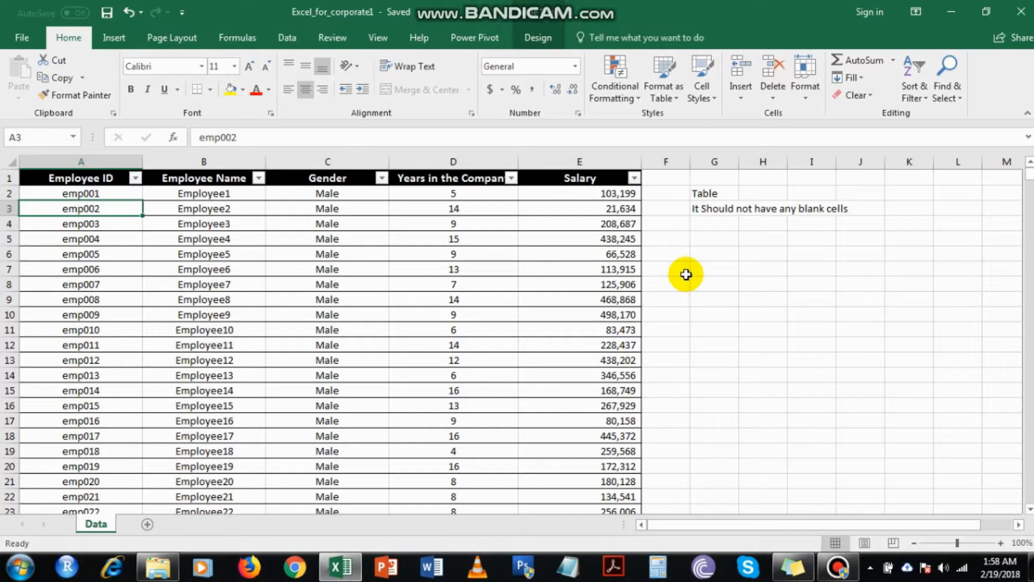
click(839, 571)
click(840, 571)
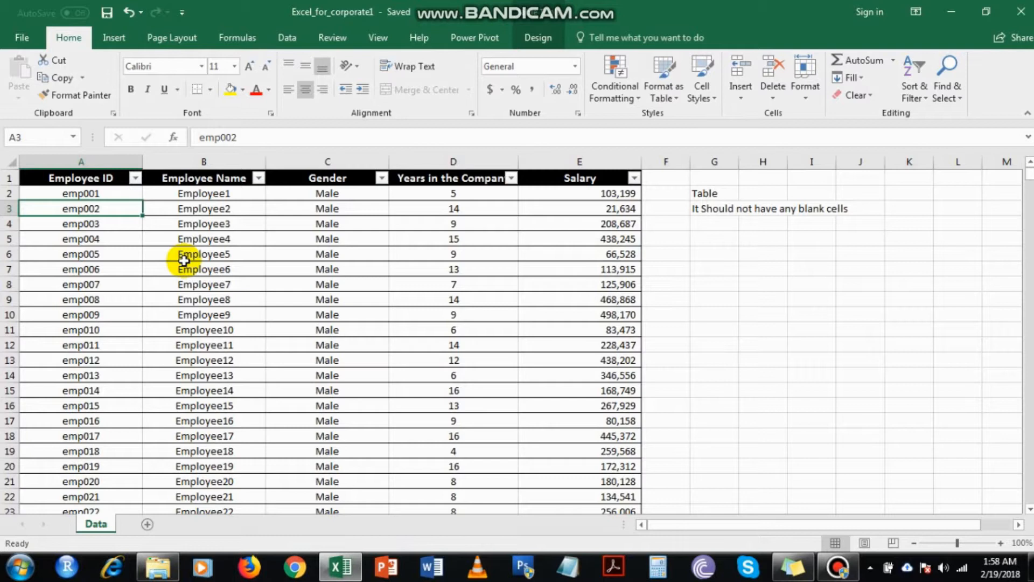
Add a new worksheet and enter the header "Sr. No" in cell A1.
click(147, 525)
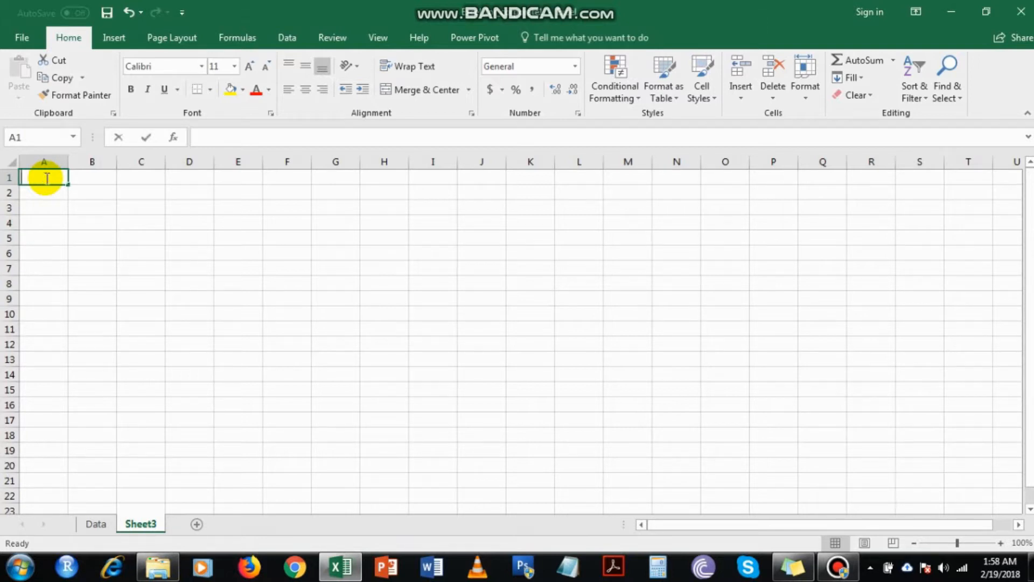
text(Sr. No)
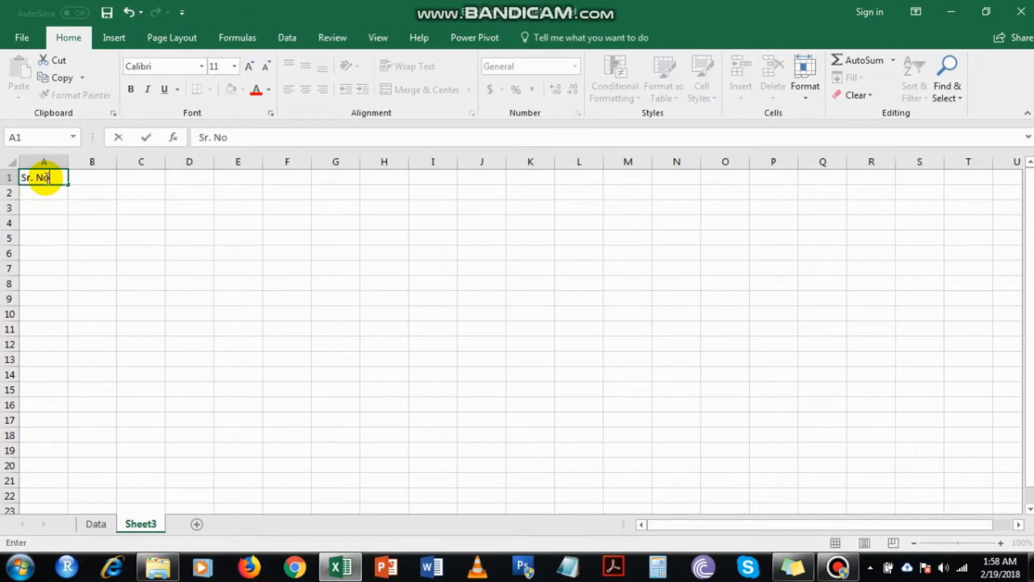
key(Tab)
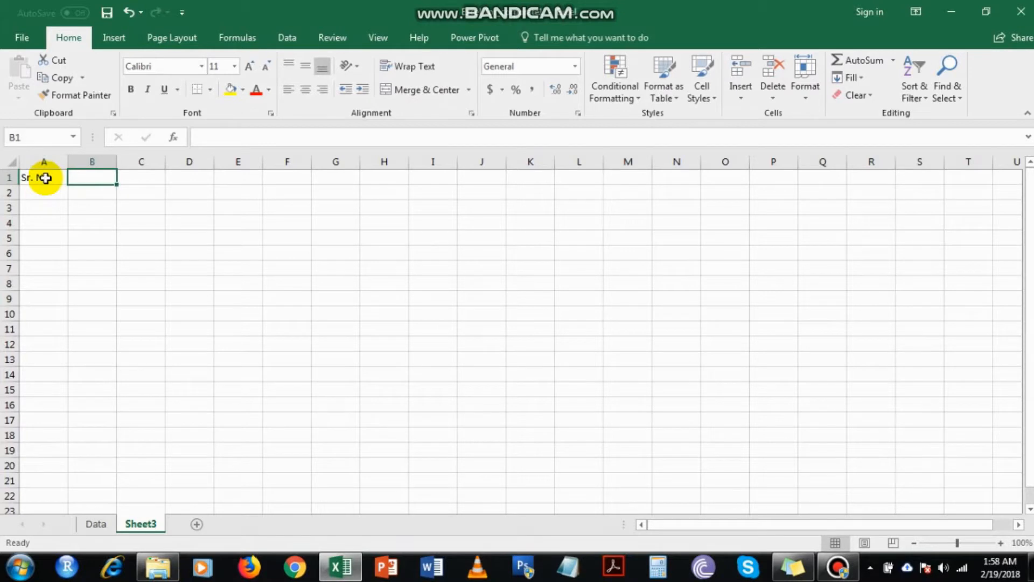
Enter the headers "Employee ID", "Employee Name" and "Gender" in cells B1 to D1.
text(Employ)
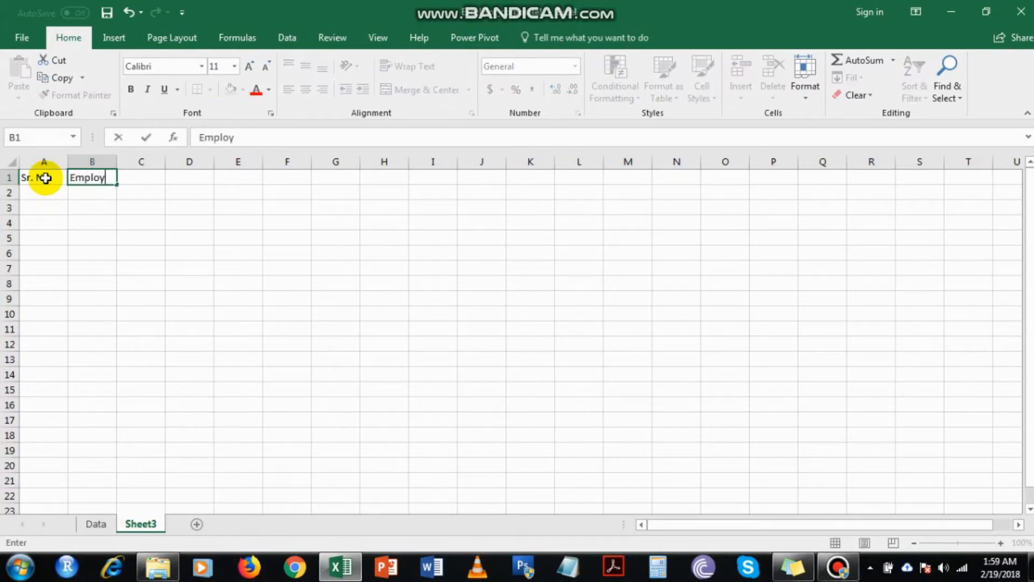
text(ee ID)
key(Tab)
text(E)
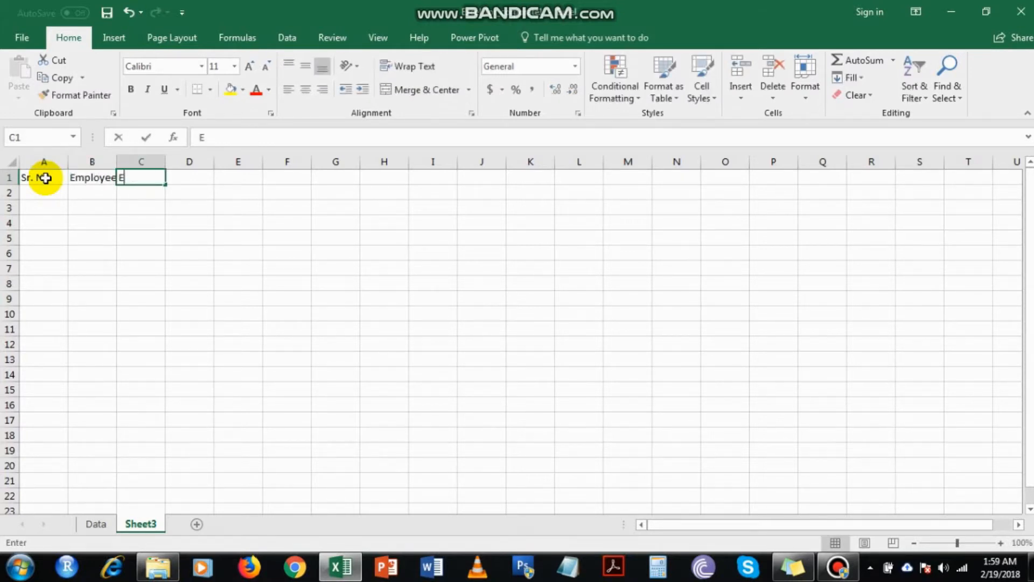
text(mployee Name)
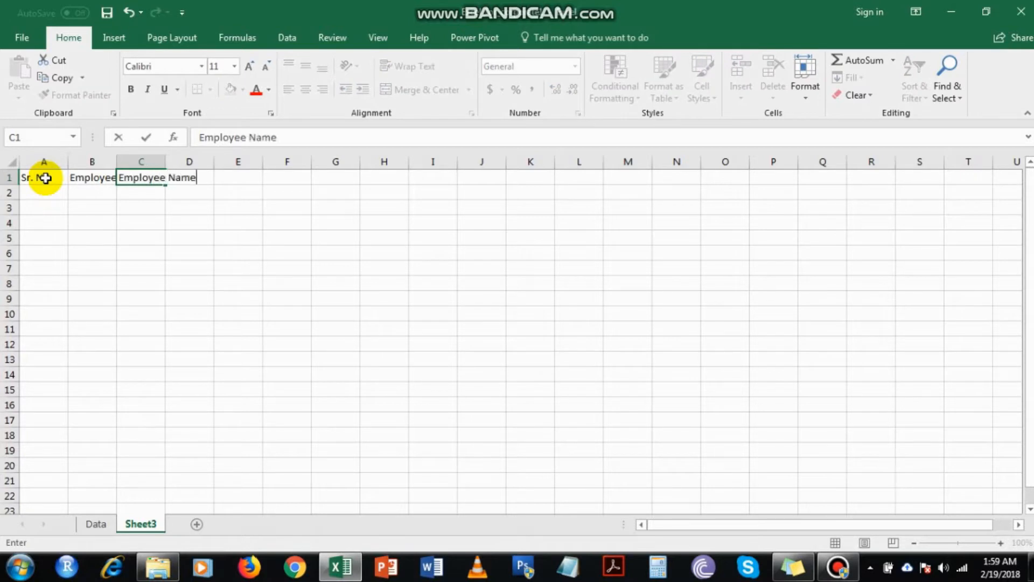
key(Tab)
text(Gender)
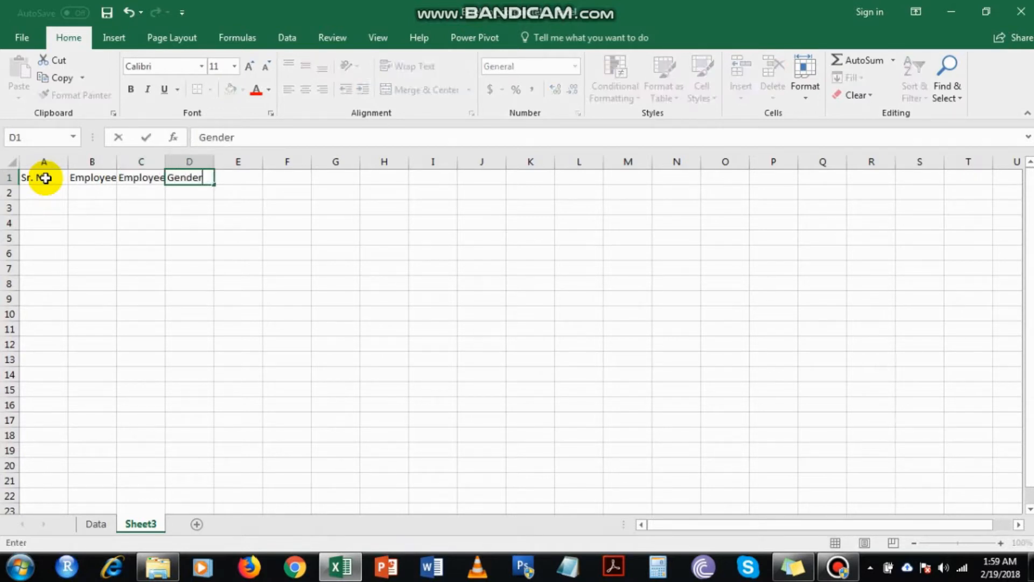
Enter the headers "Years in the Company" in cell E1 and "Salary" in cell F1.
key(Tab)
text(Years)
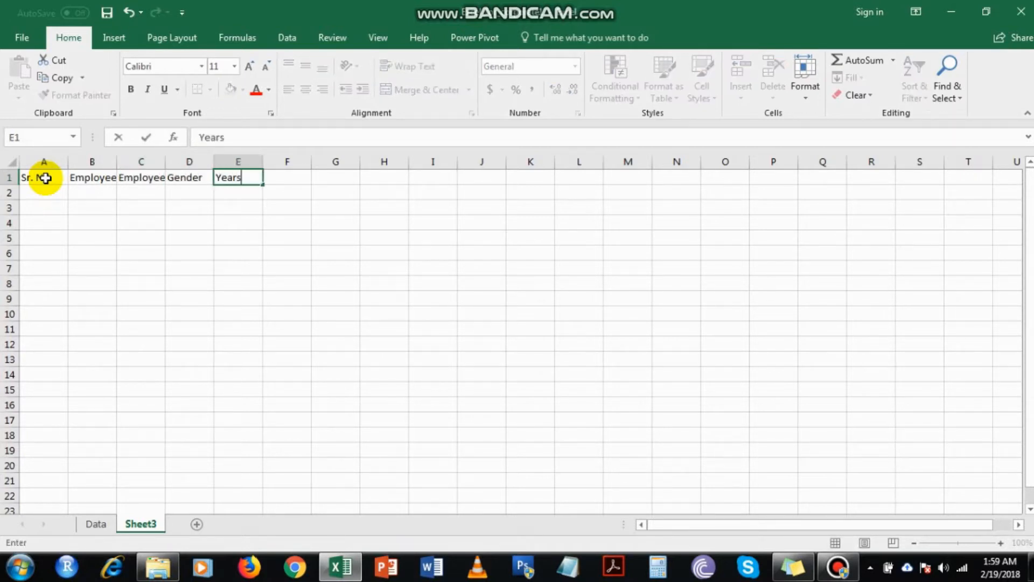
text( in the com)
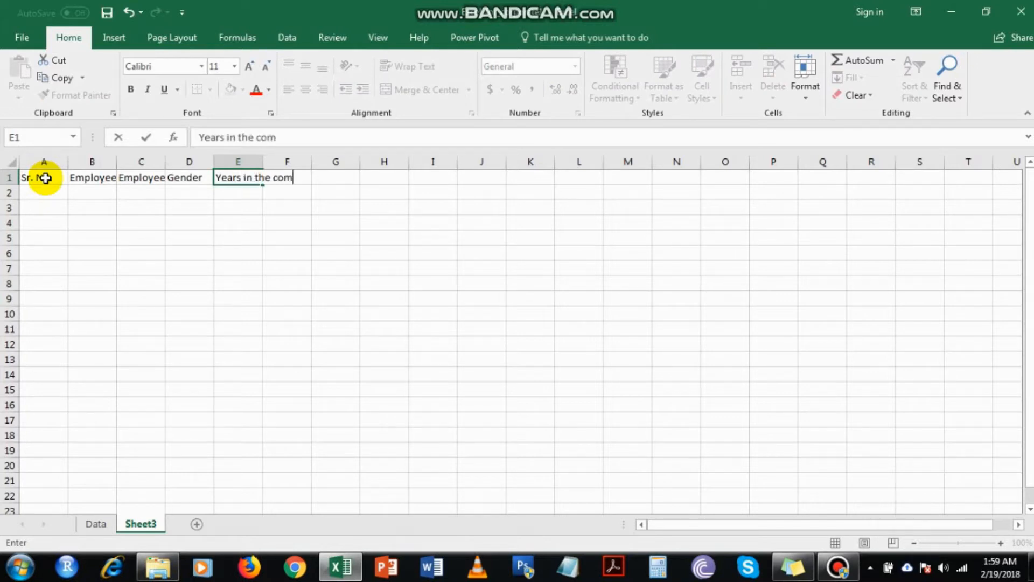
key(BackSpace)
key(BackSpace)
key(BackSpace)
text(Company)
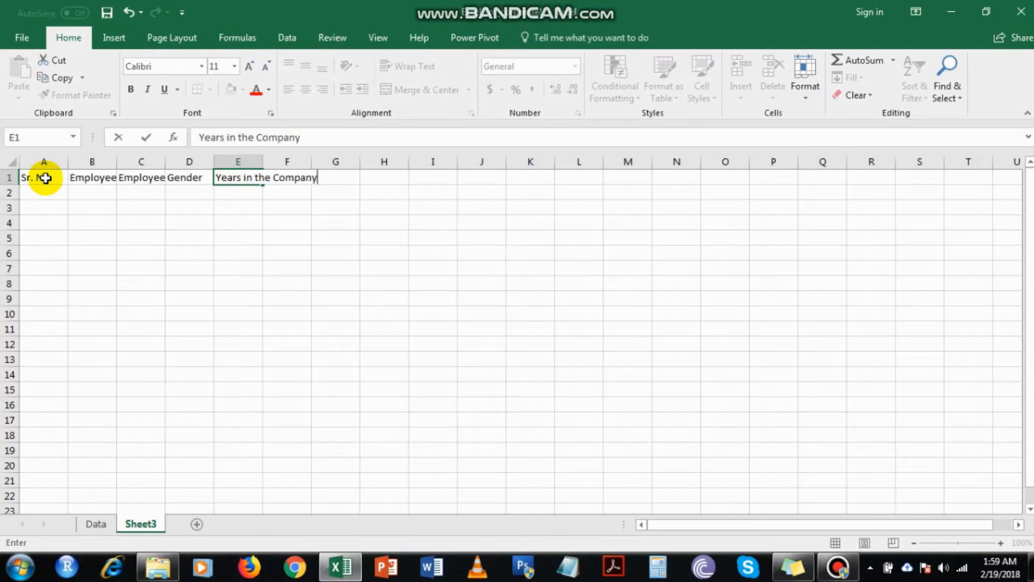
key(Tab)
text(Salary)
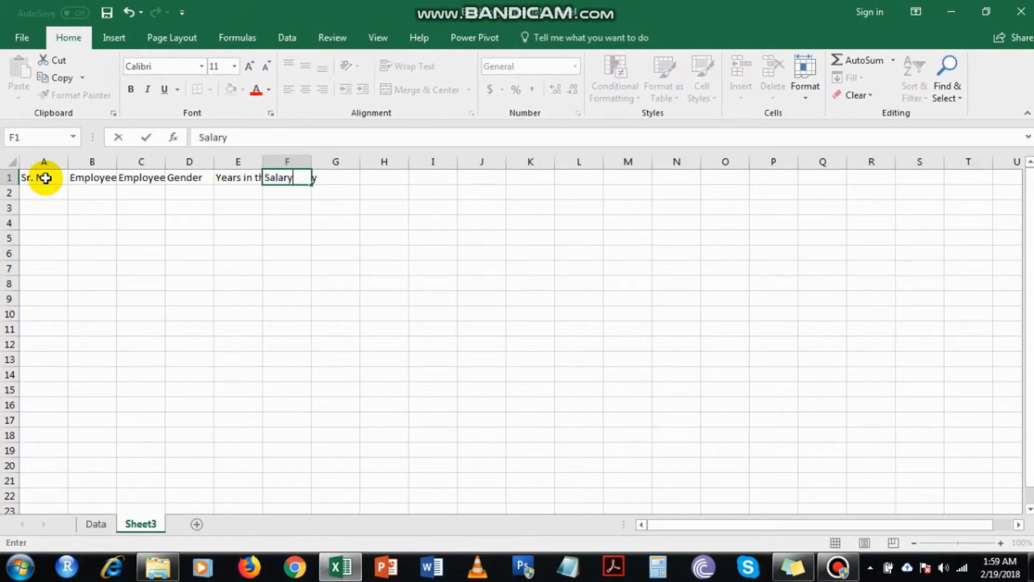
key(Return)
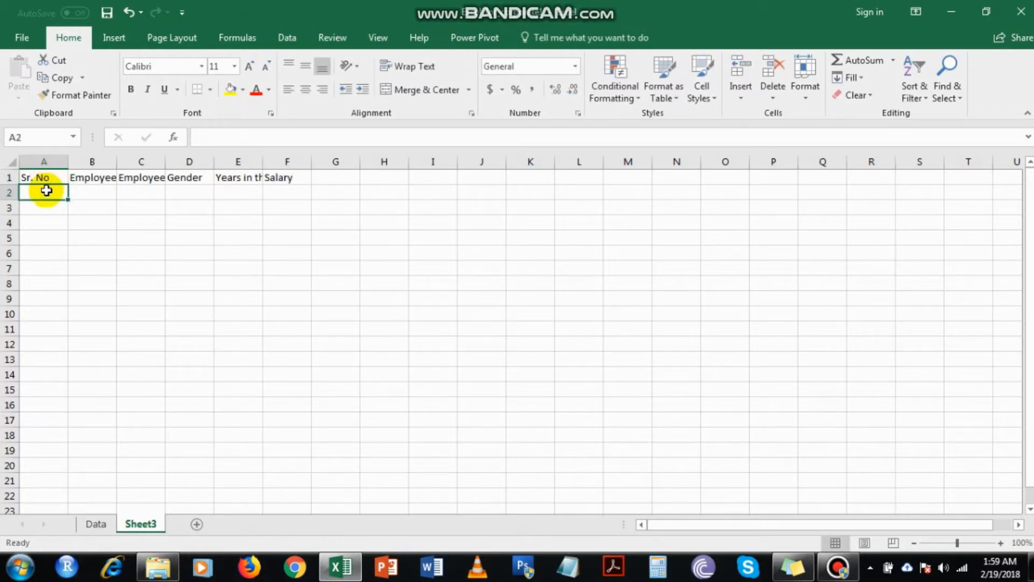
drag(51, 159, 302, 161)
drag(68, 162, 78, 161)
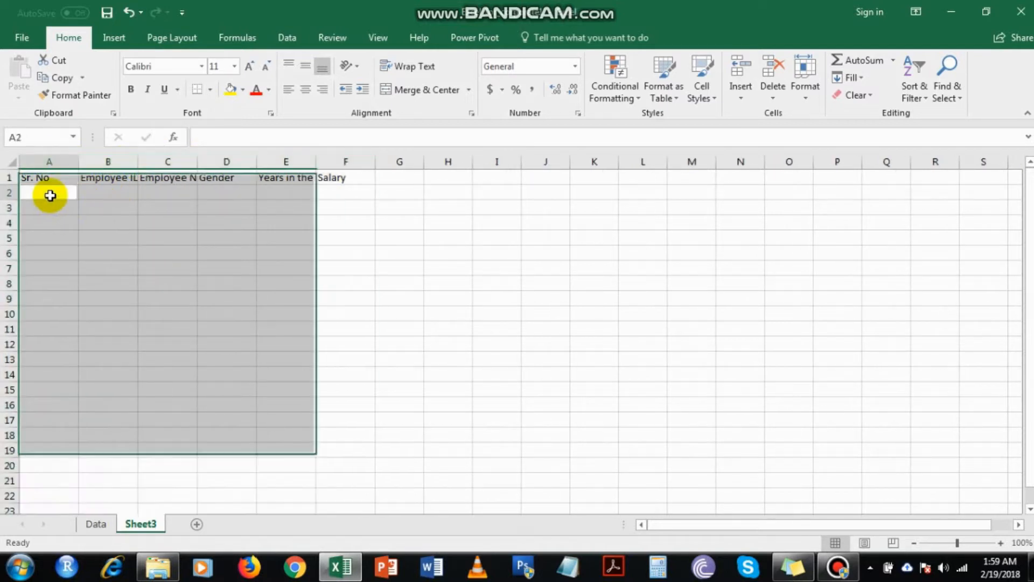
click(52, 197)
key(End)
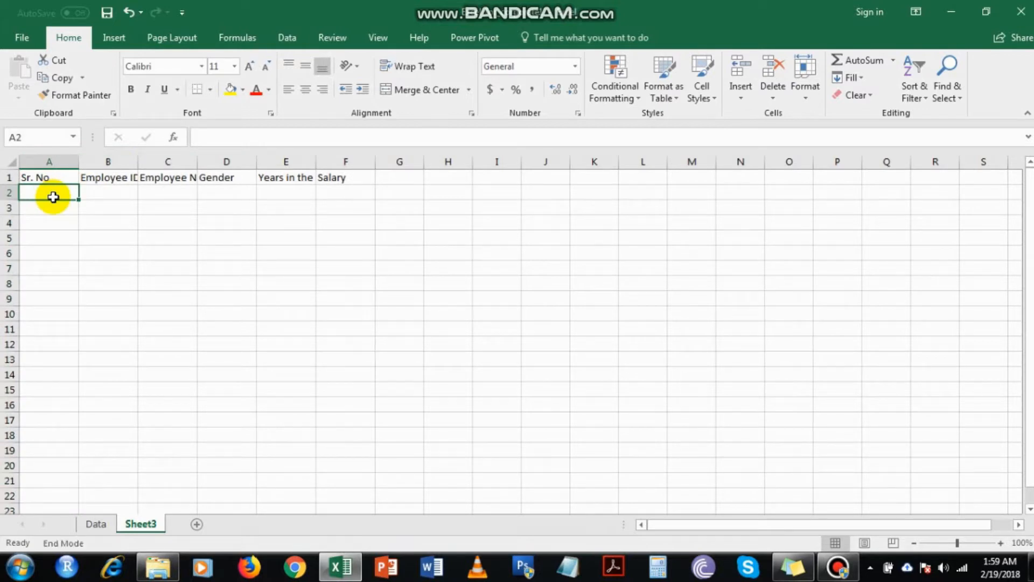
key(Return)
key(Return)
key(Return)
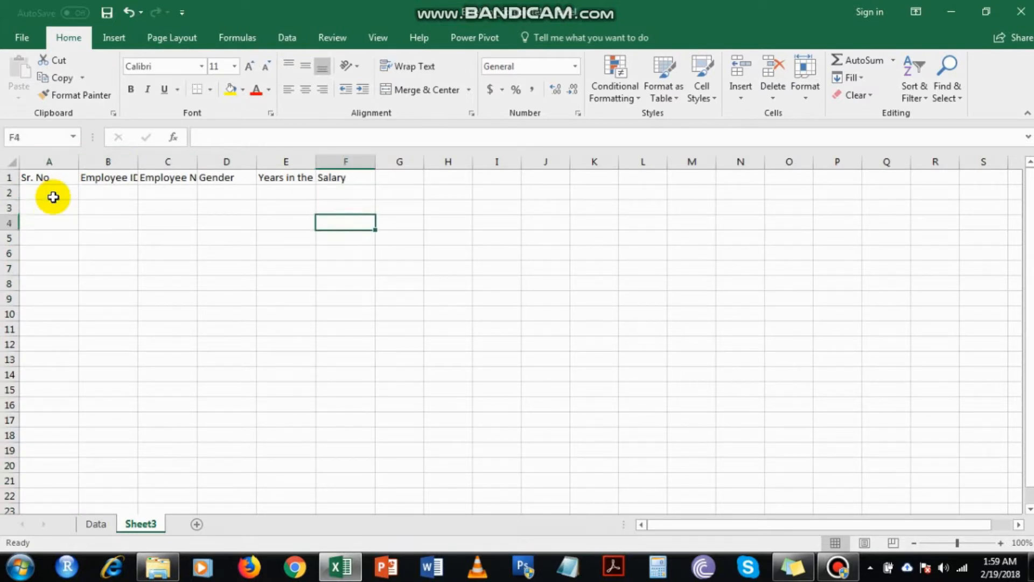
key(ctrl+z)
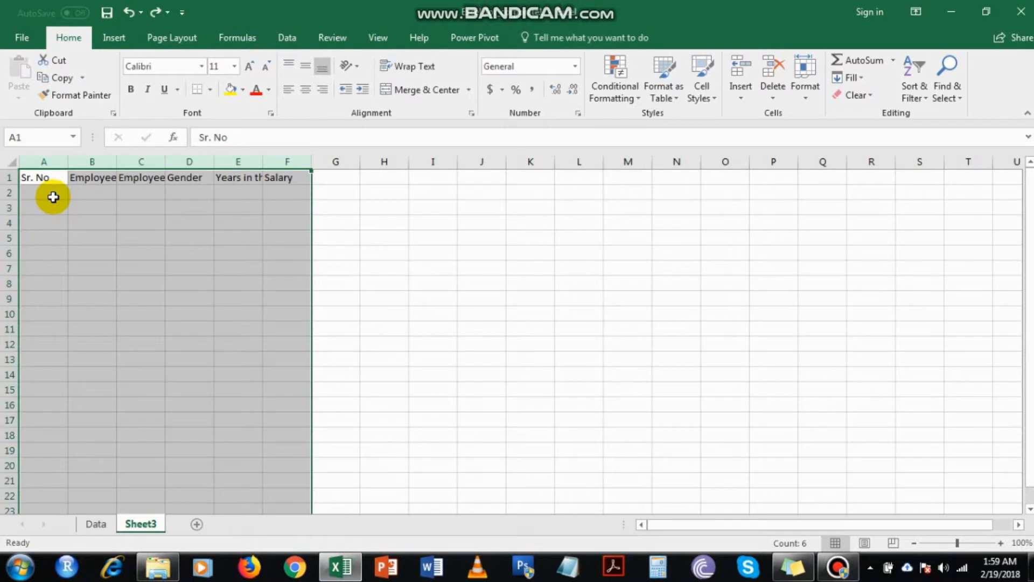
Enter the serial numbers 1 and 2 in cells A2 and A3 under the Sr. No header.
click(53, 197)
key(End)
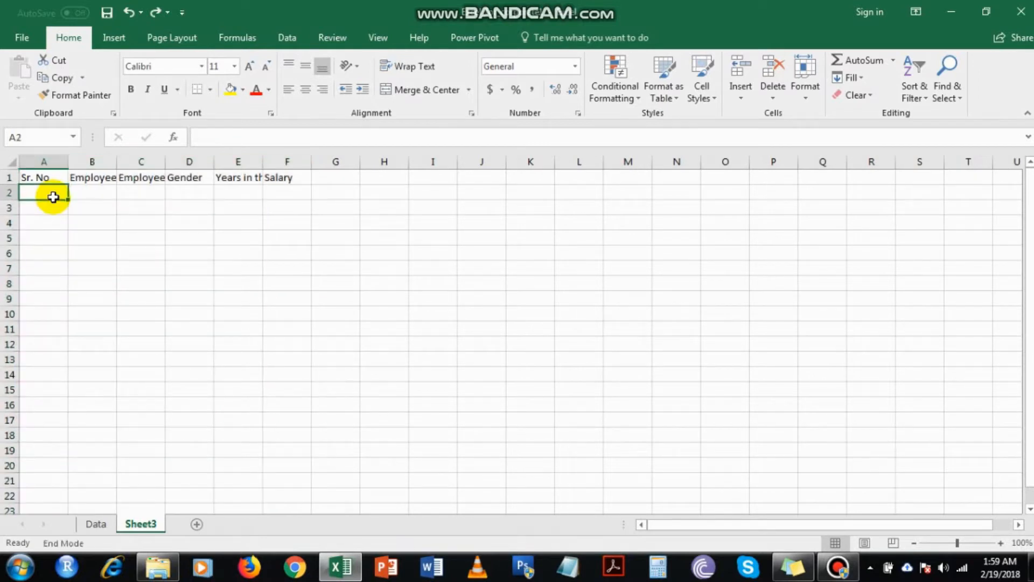
text(1)
key(Return)
text(2)
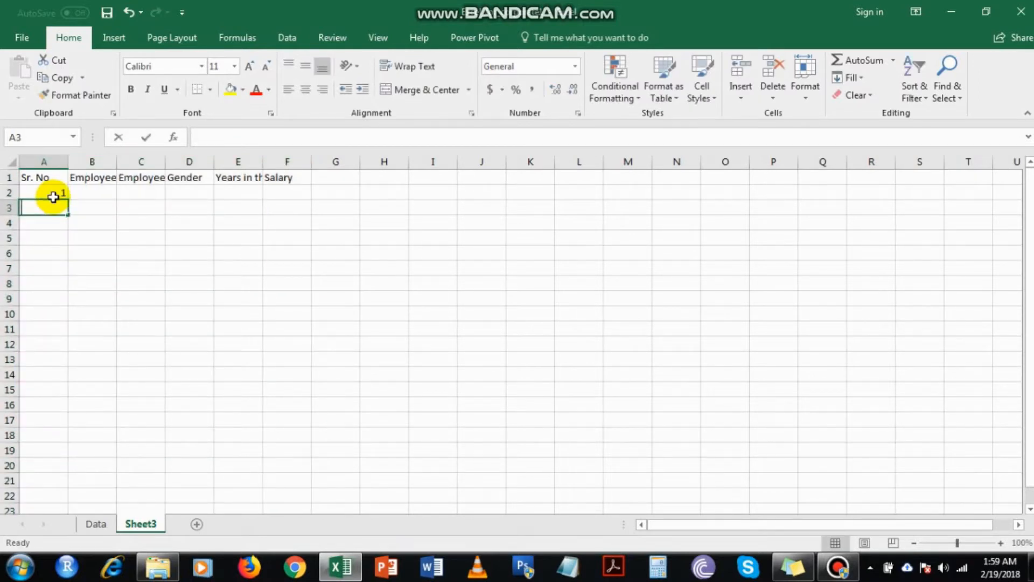
key(Return)
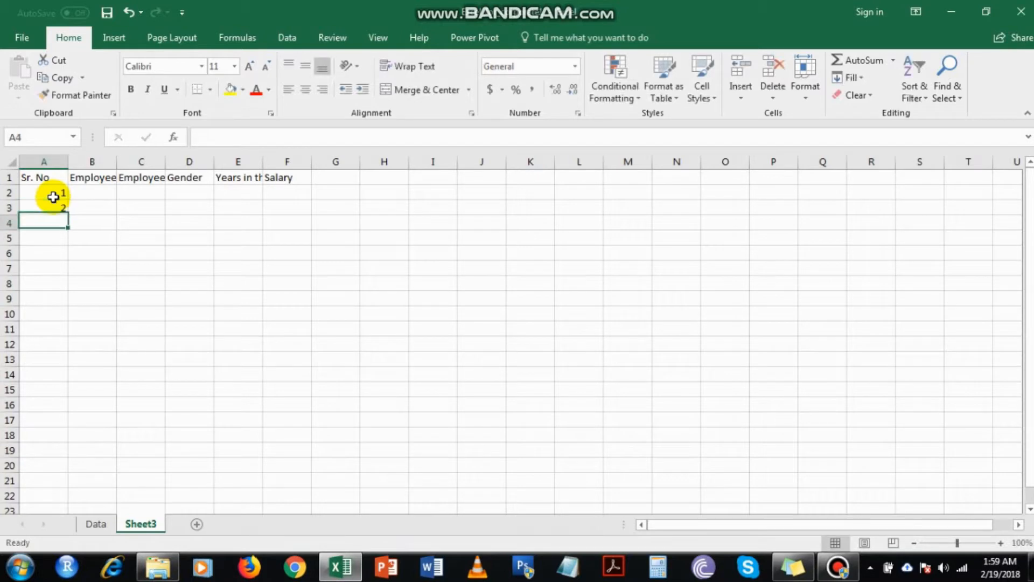
text(3)
key(Return)
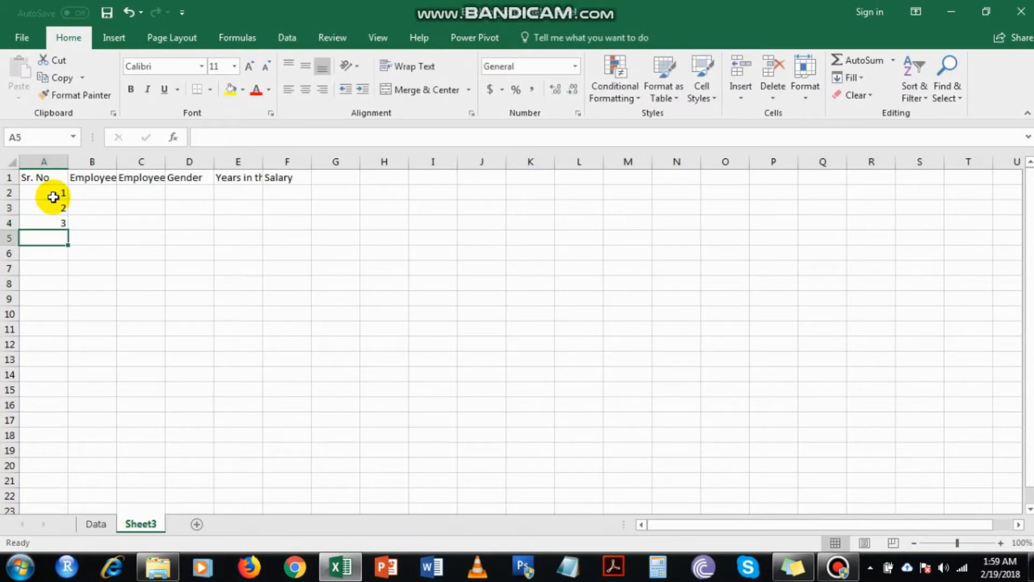
key(Up)
key(Delete)
key(Up)
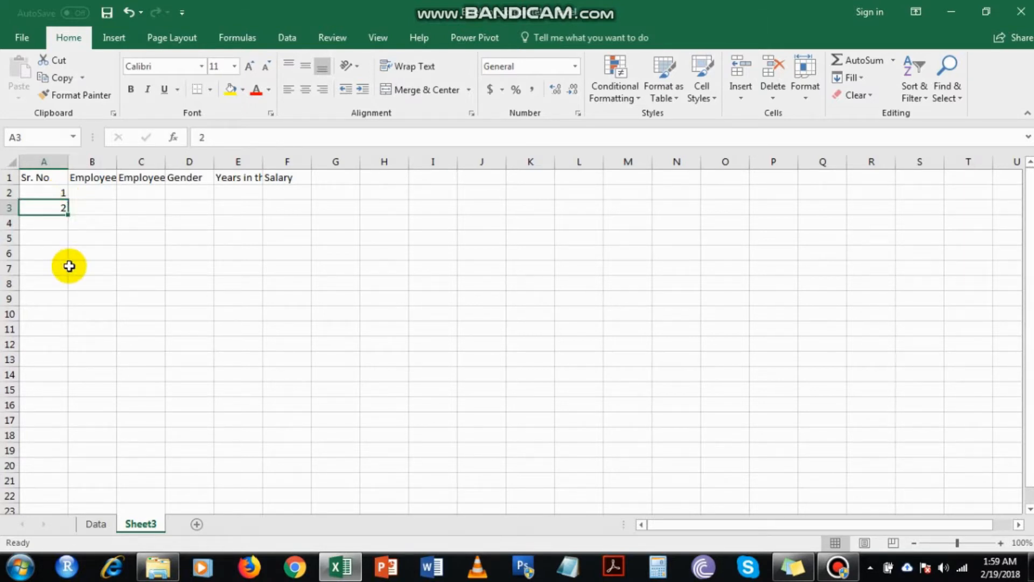
Fill the serial number series from A2:A3 down to cell A1001 so it runs up to 1000.
drag(59, 195, 59, 210)
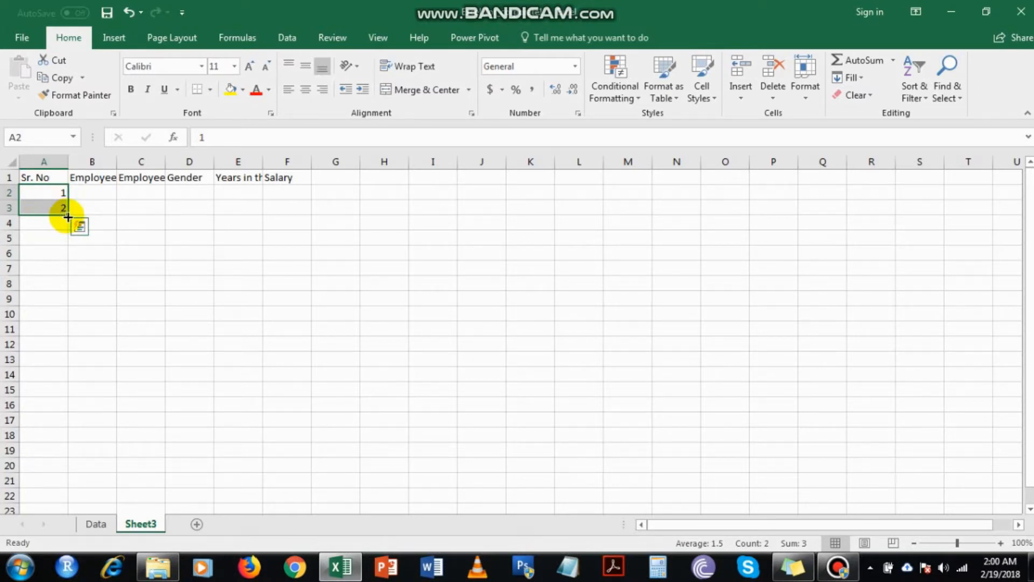
drag(68, 217, 74, 245)
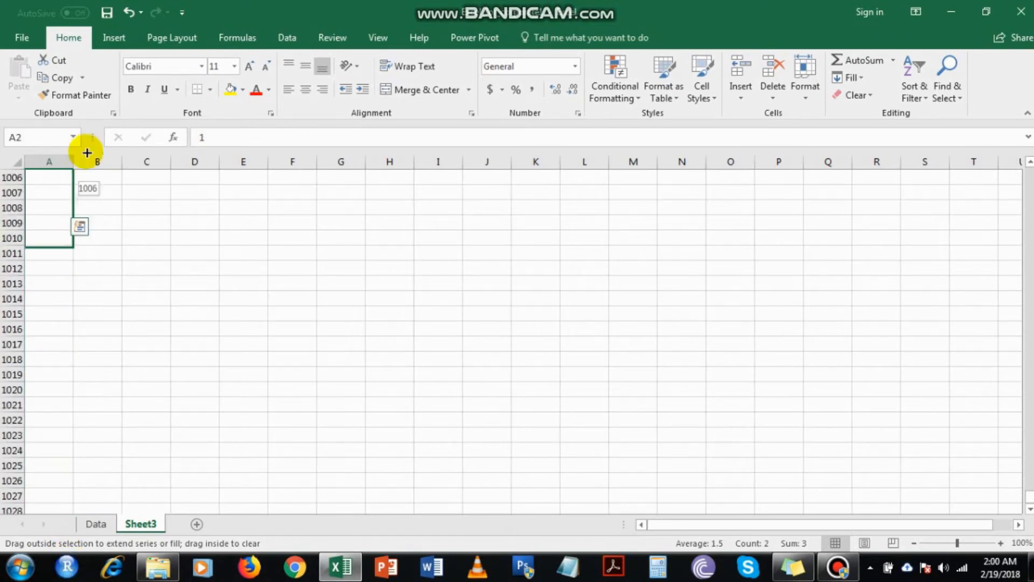
drag(87, 153, 61, 233)
click(65, 223)
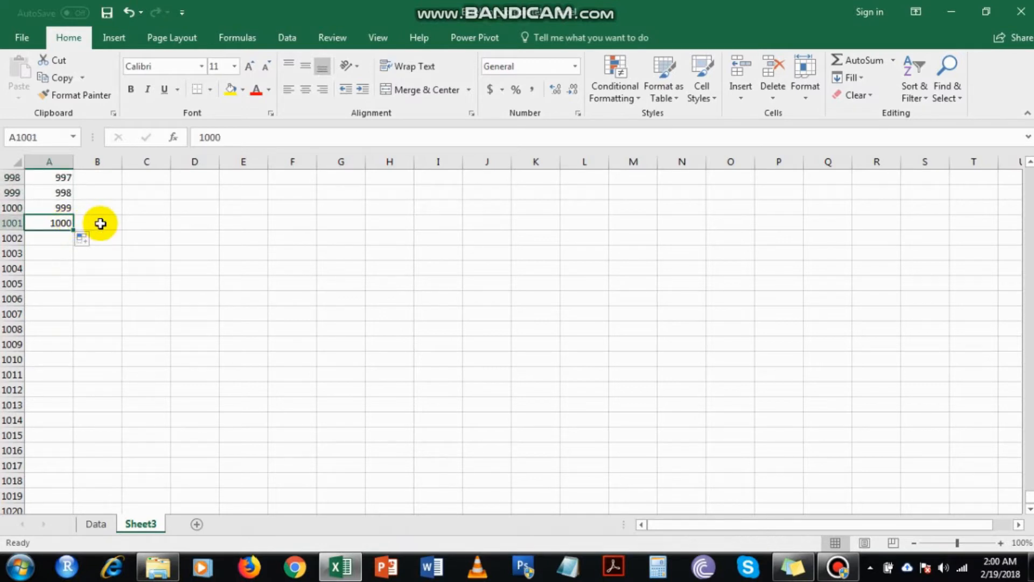
Return to cell B2 and autofit the Employee ID and Employee Name columns to their headers.
key(ctrl+Home)
key(Right)
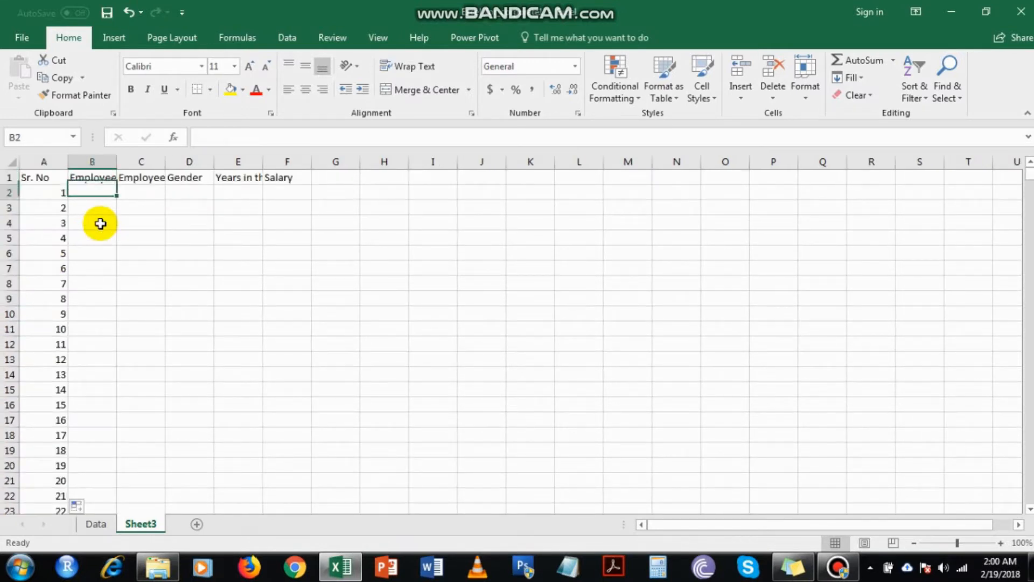
key(Down)
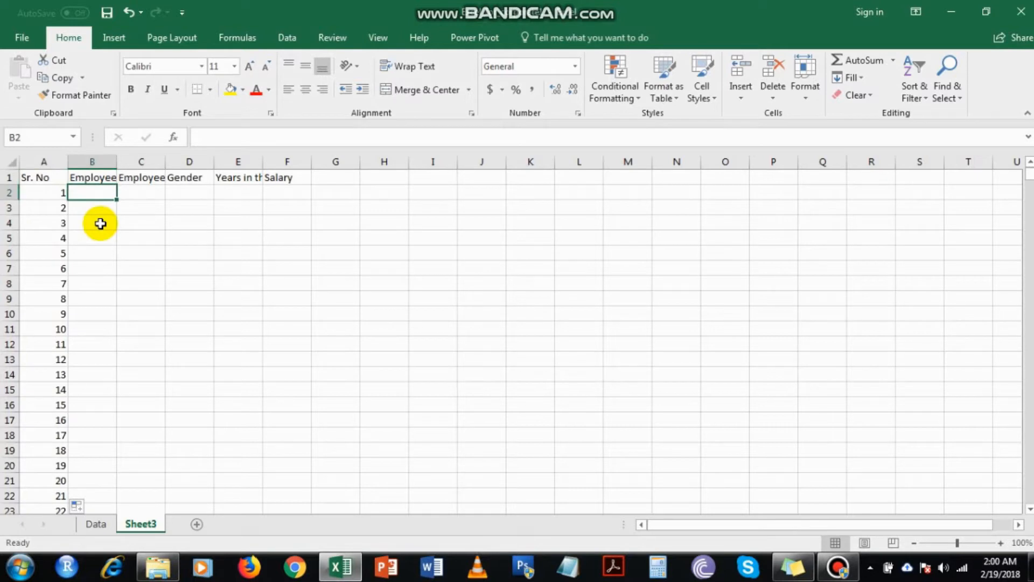
double_click(116, 161)
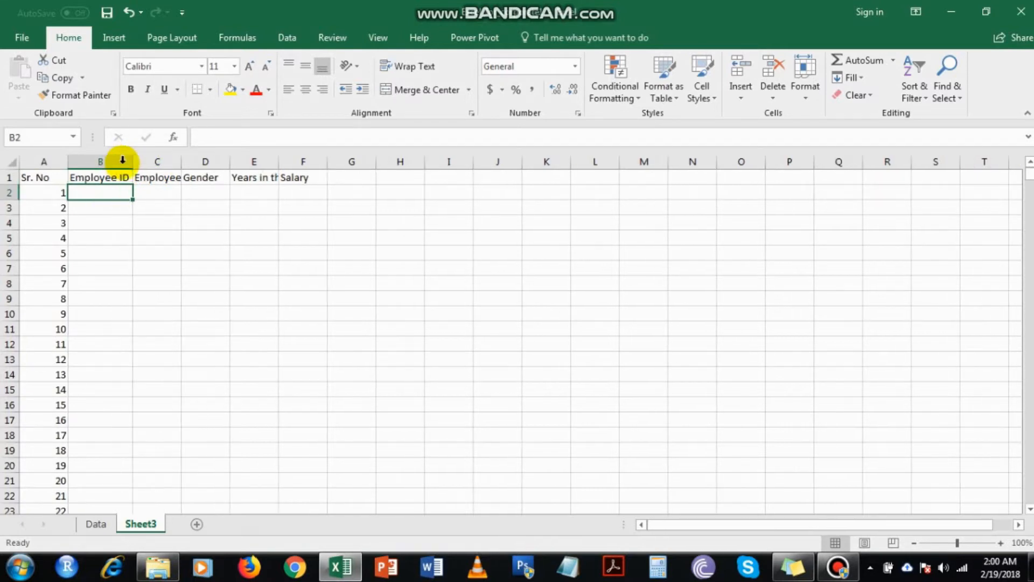
double_click(181, 162)
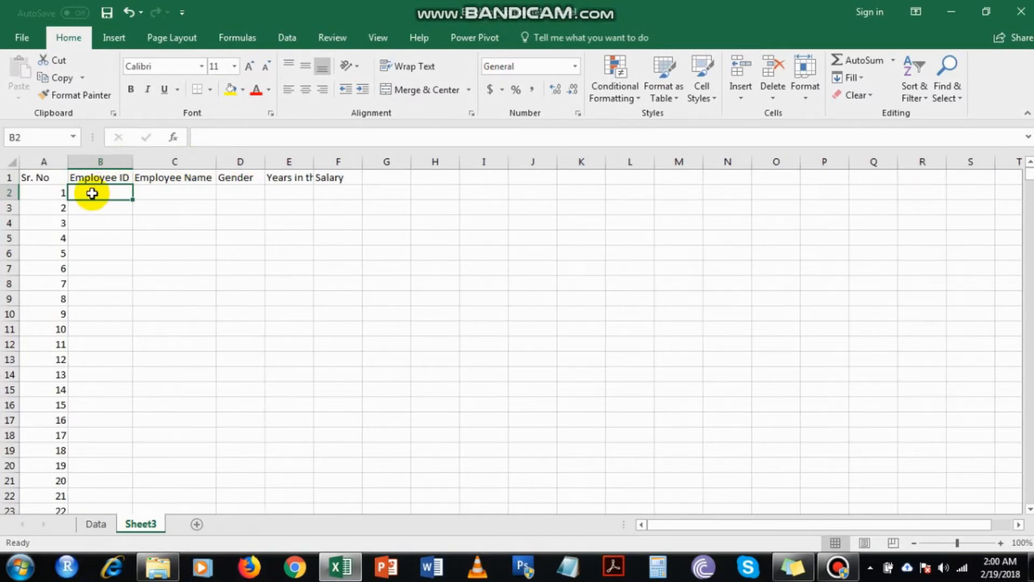
Enter the employee IDs Emp01 in cell B2 and Emp02 in cell B3.
text(Emp)
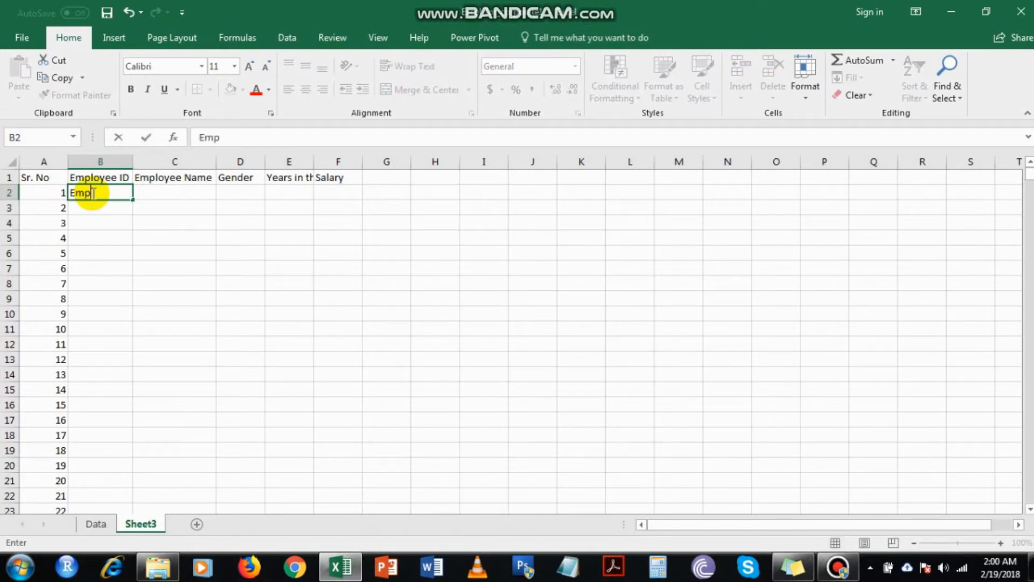
text(01)
key(Return)
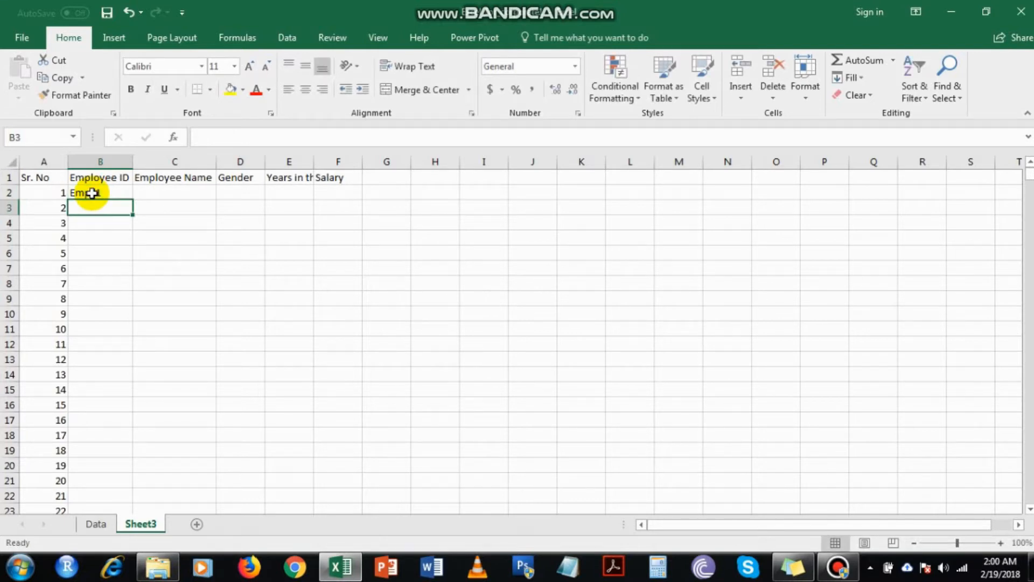
text(Emp01)
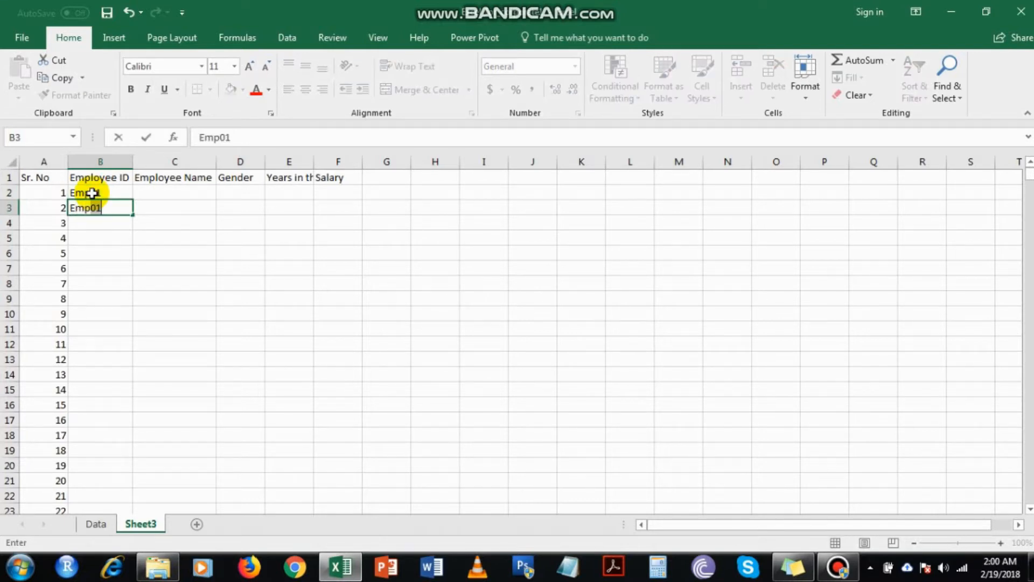
text(2)
key(Return)
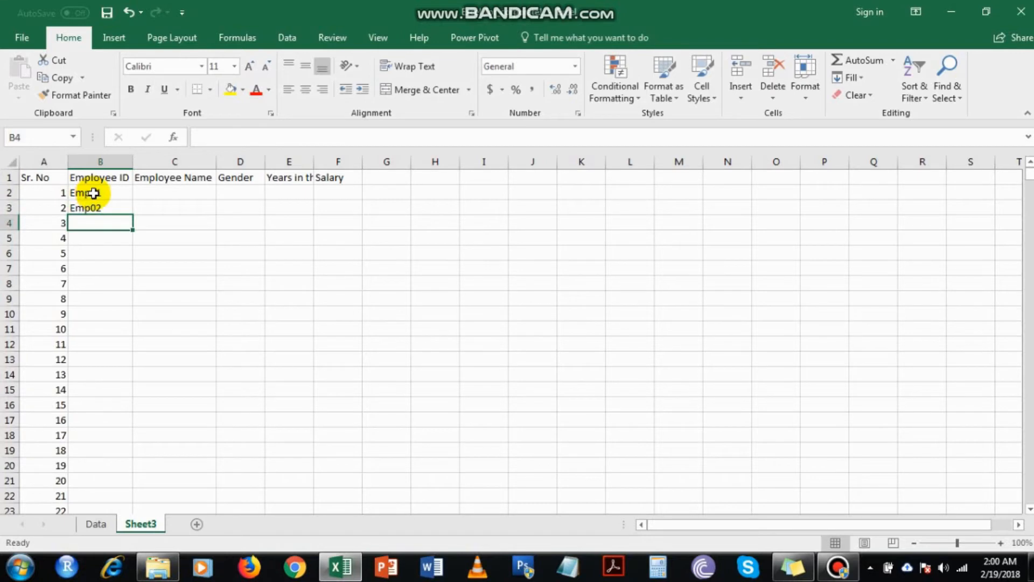
Fill the employee ID series from B2:B3 down to cell B1001 and check its last entry.
click(94, 194)
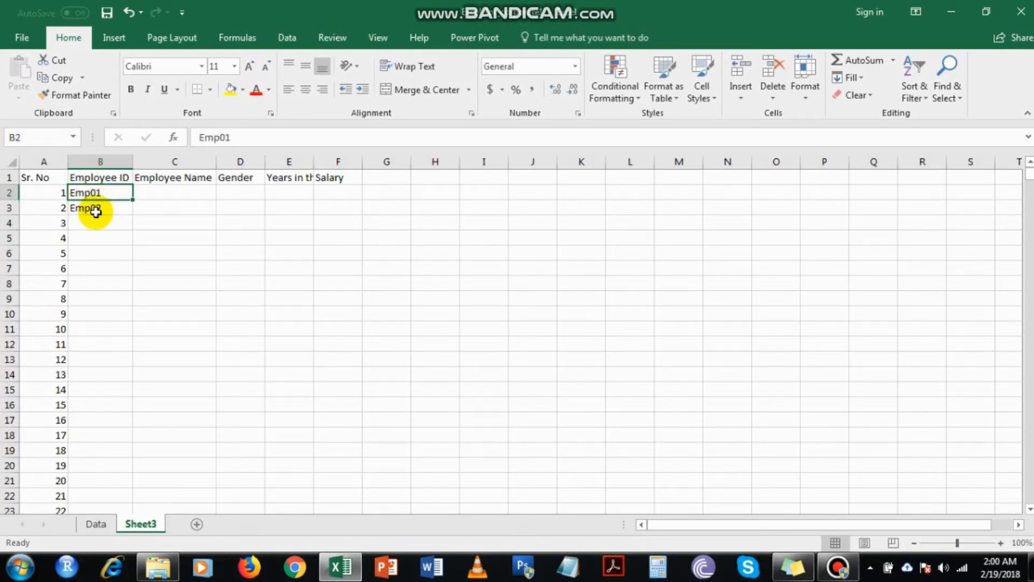
shift+click(100, 209)
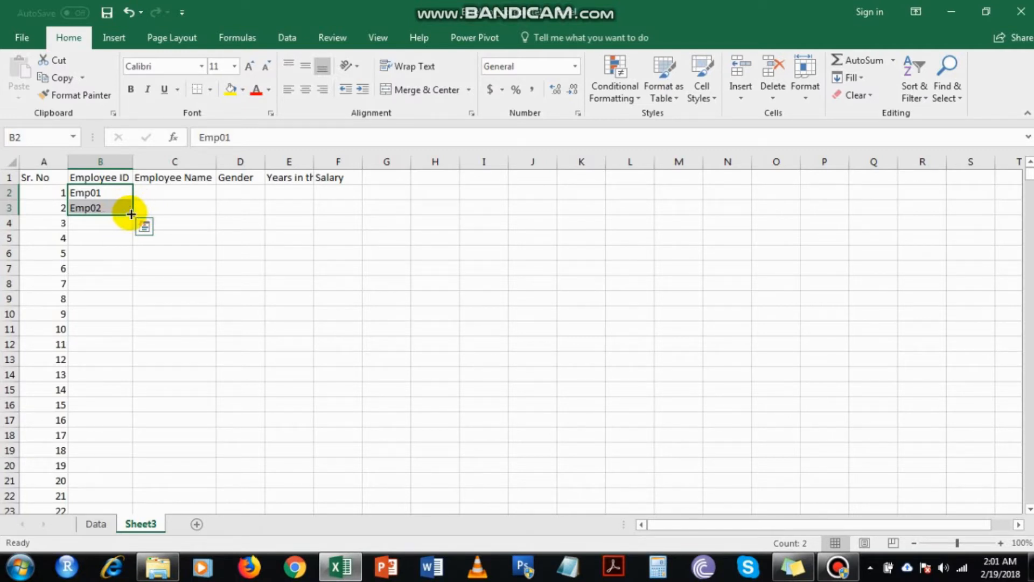
double_click(131, 214)
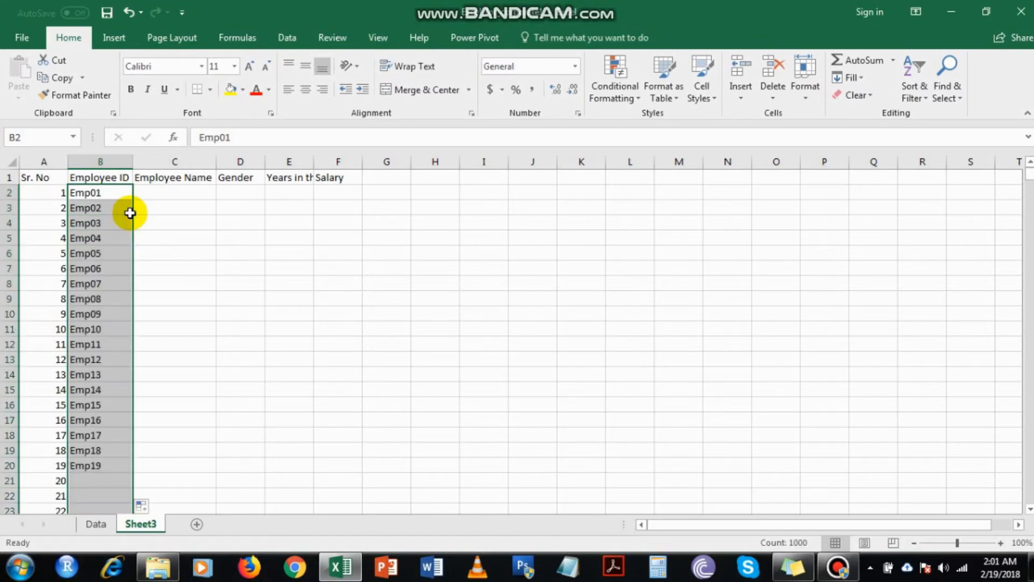
click(105, 286)
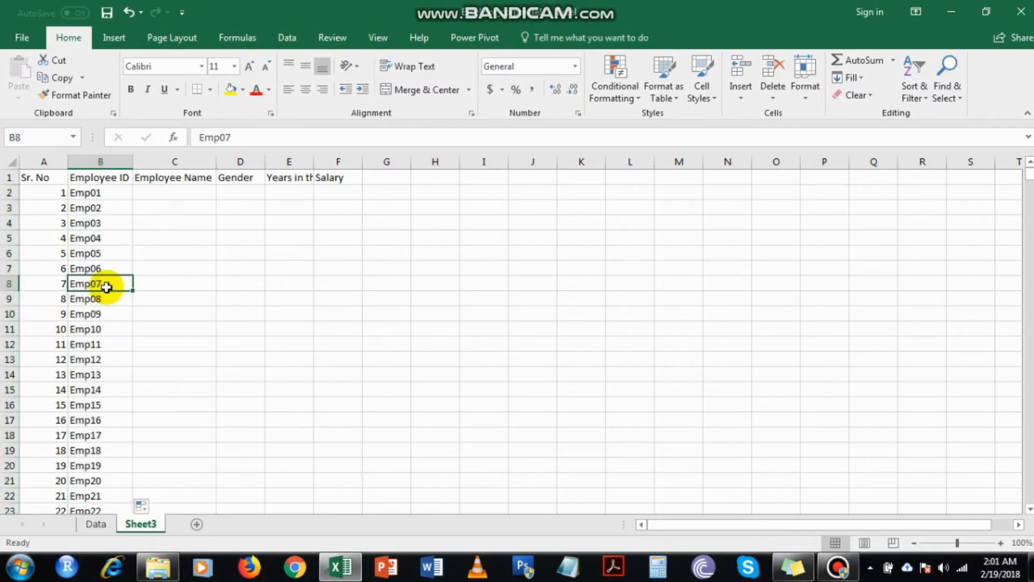
key(ctrl+Down)
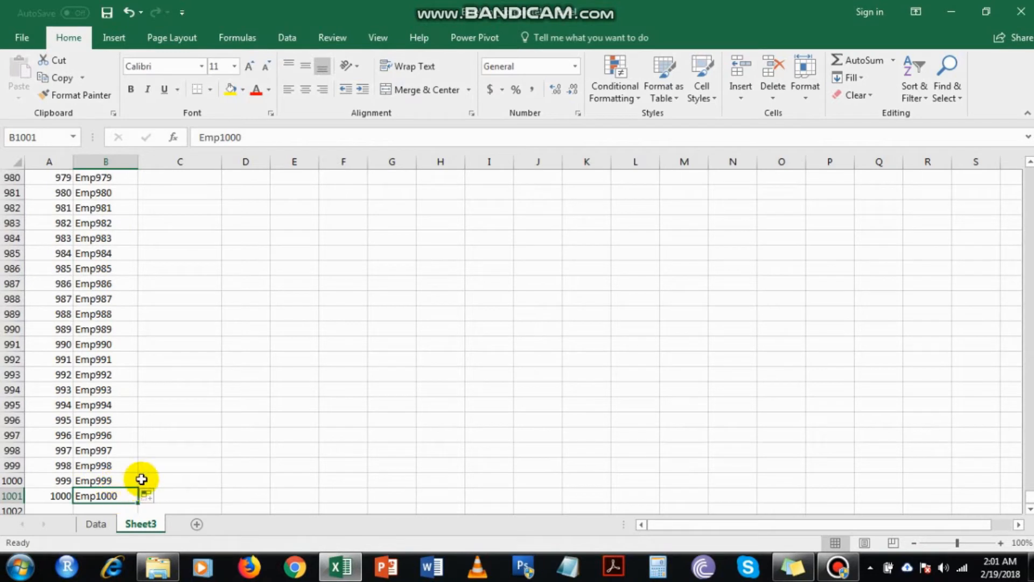
key(ctrl+Up)
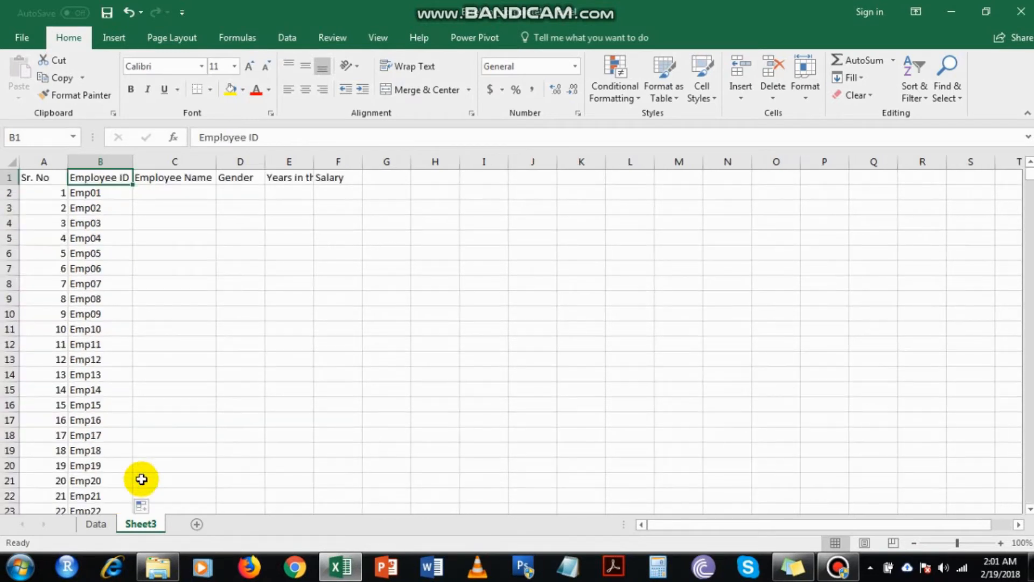
Enter Employee01 in cell C2 under the Employee Name header.
key(Right)
key(Down)
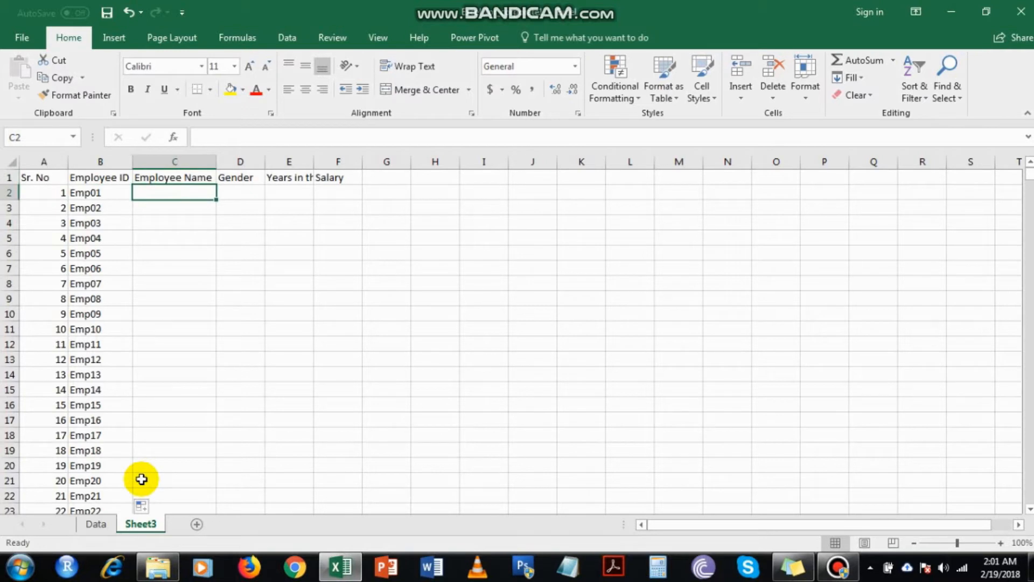
text(Emplo)
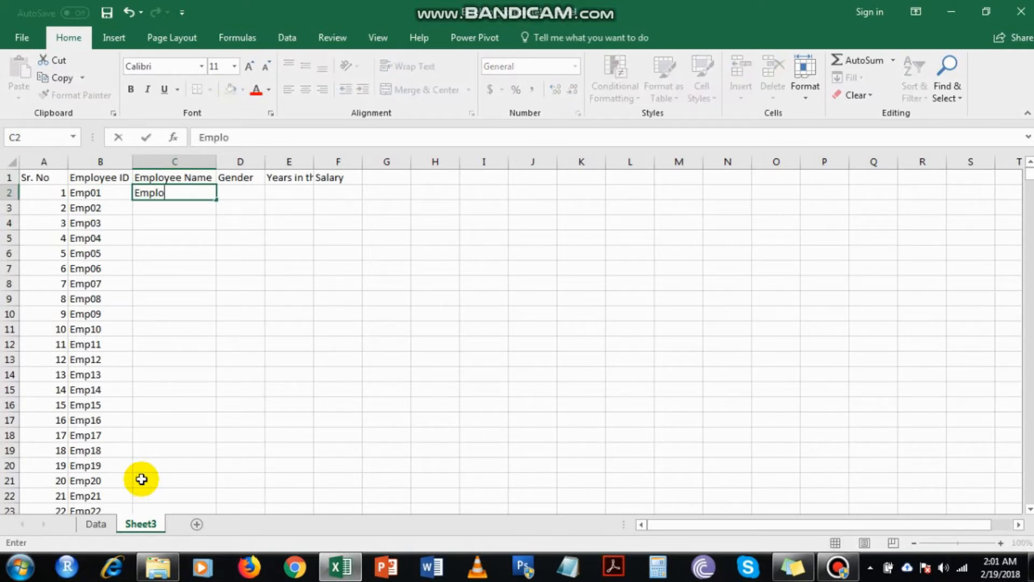
text(yee01)
key(Return)
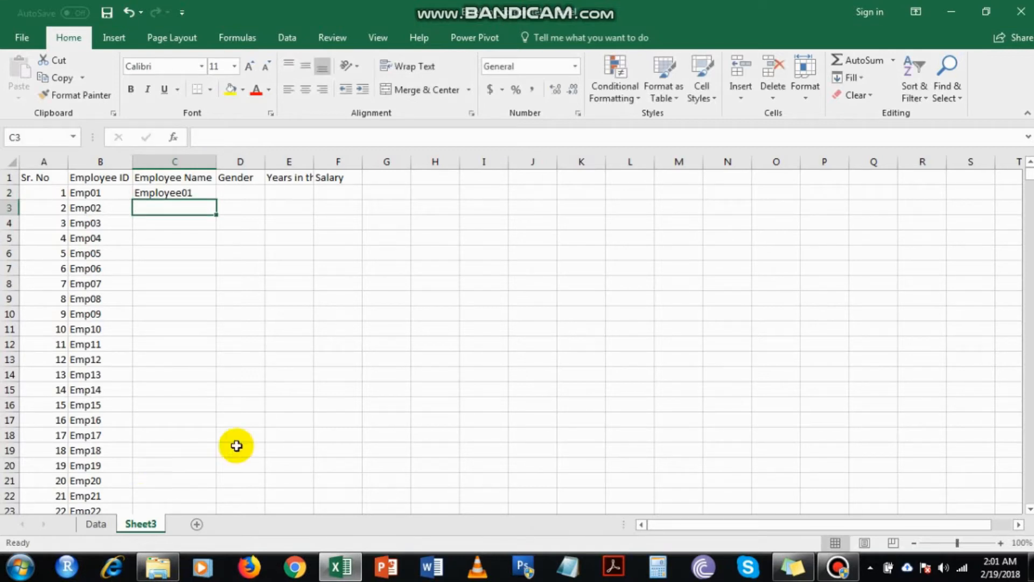
Fill the employee name series from C2 down to cell C1001, matching the length of the ID column.
click(194, 193)
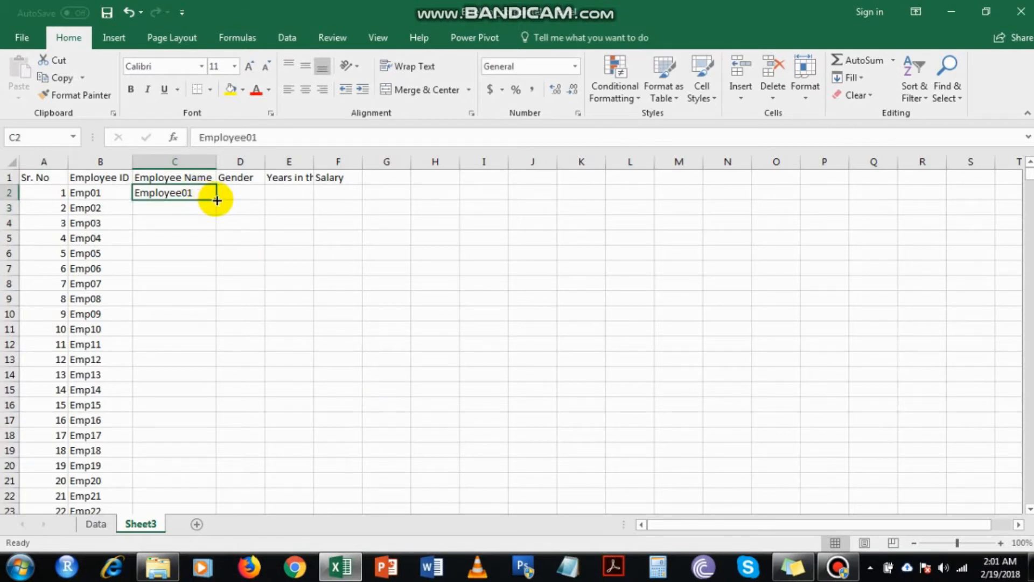
double_click(217, 199)
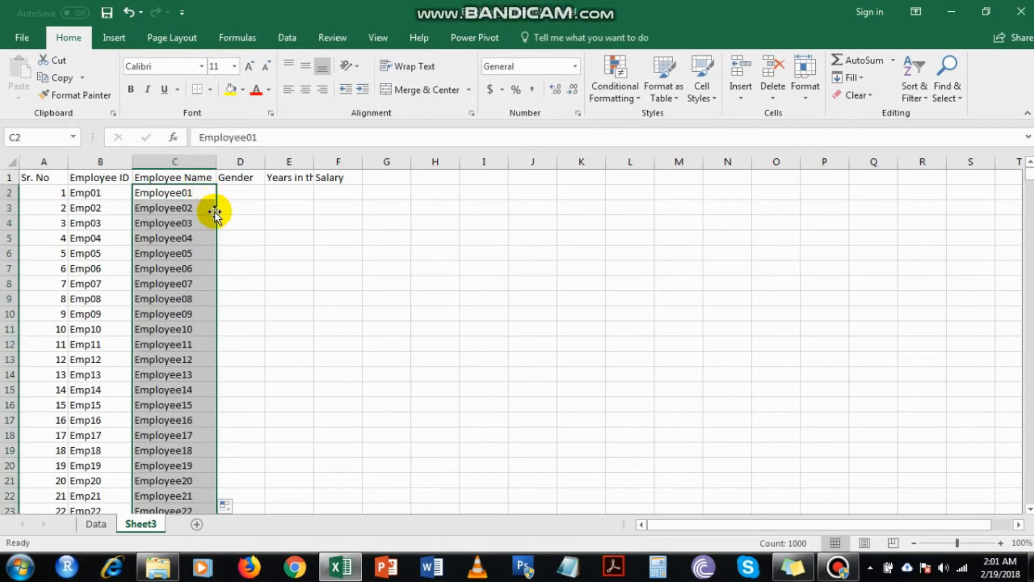
click(157, 344)
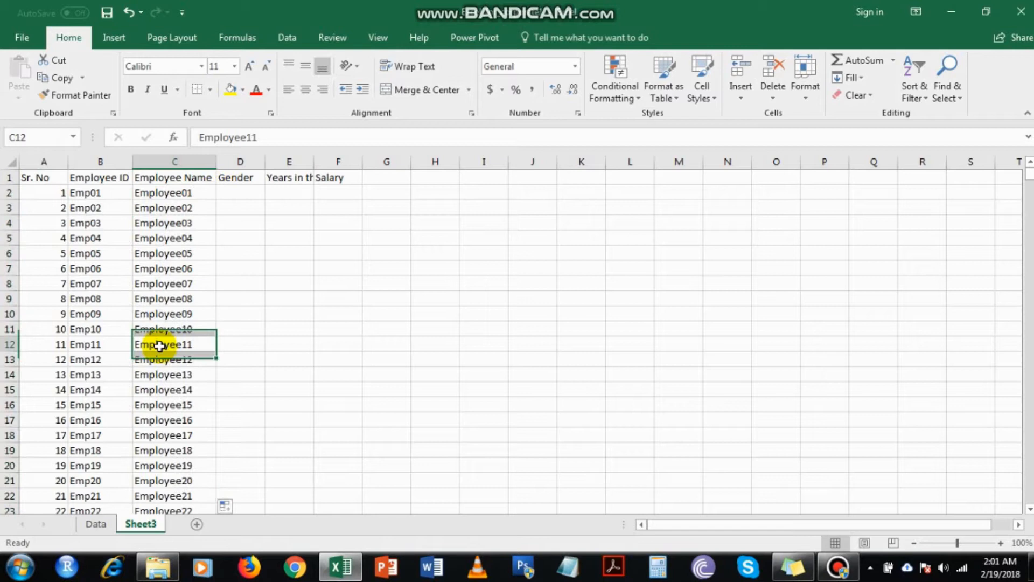
Enter Male in cells D2 and D3 under the Gender header.
click(249, 187)
text(Male)
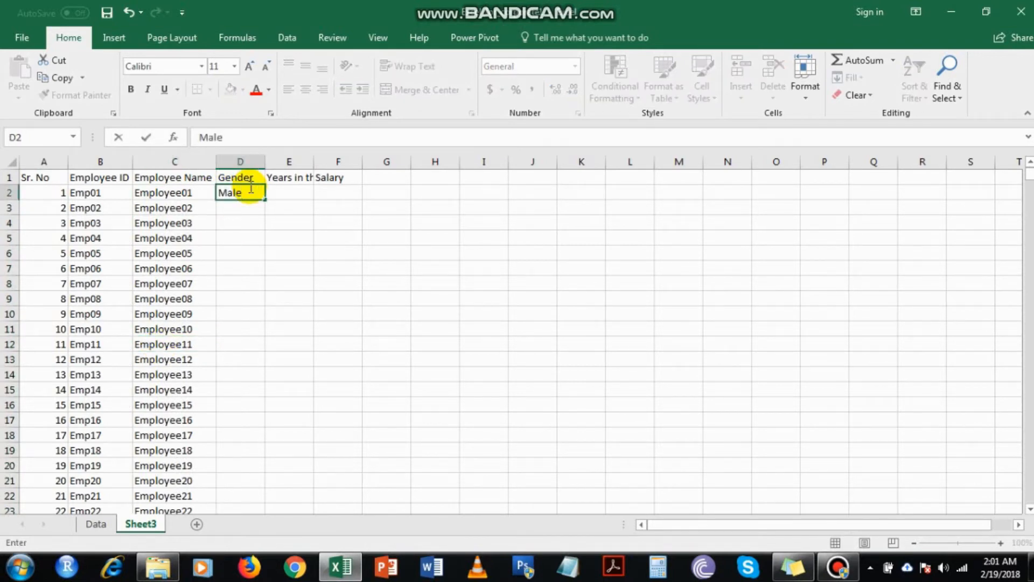
key(Return)
text(Male)
key(Return)
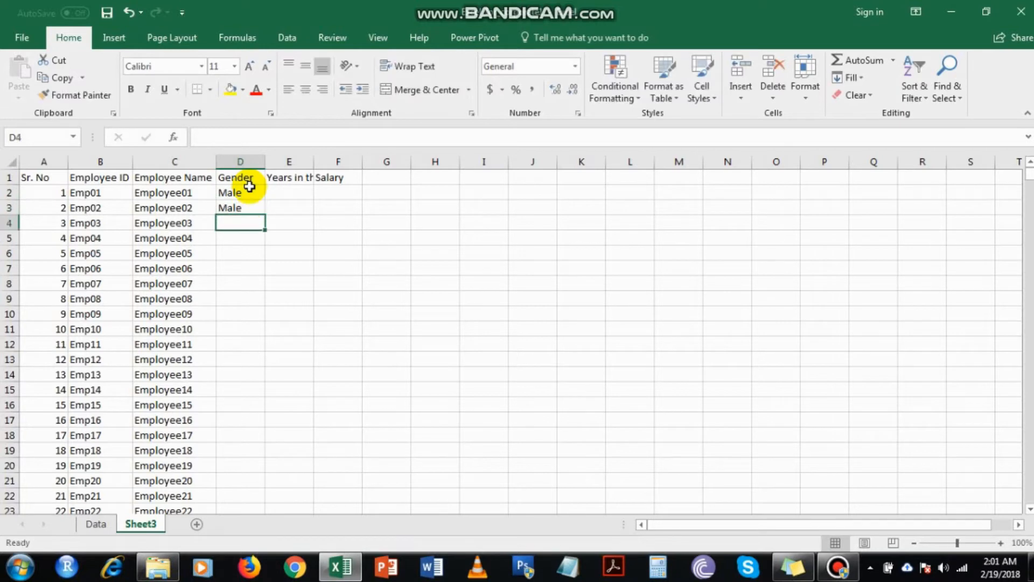
Copy Male from D3 into the Gender cells D4 through D174.
key(Up)
key(ctrl+c)
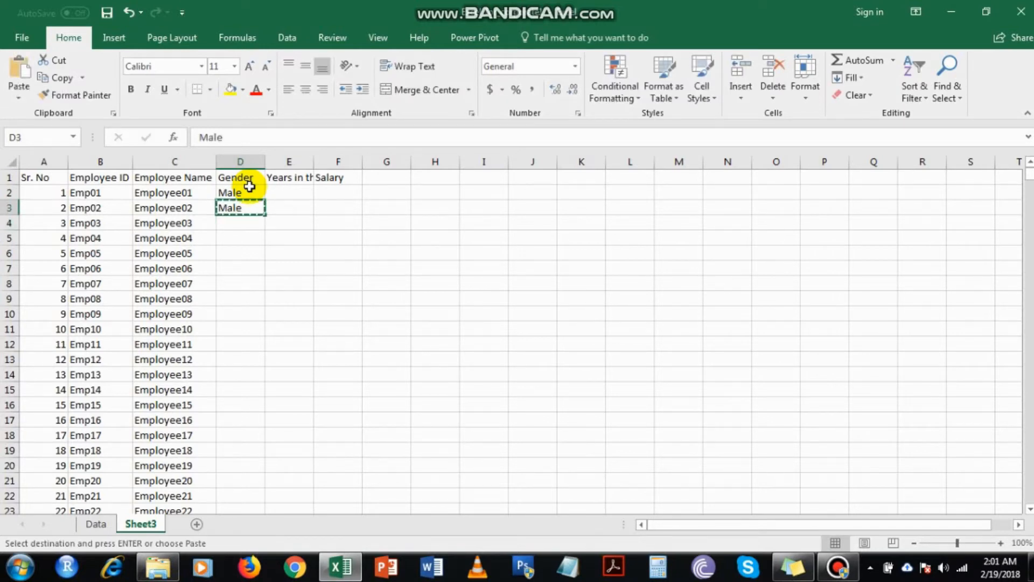
key(Down)
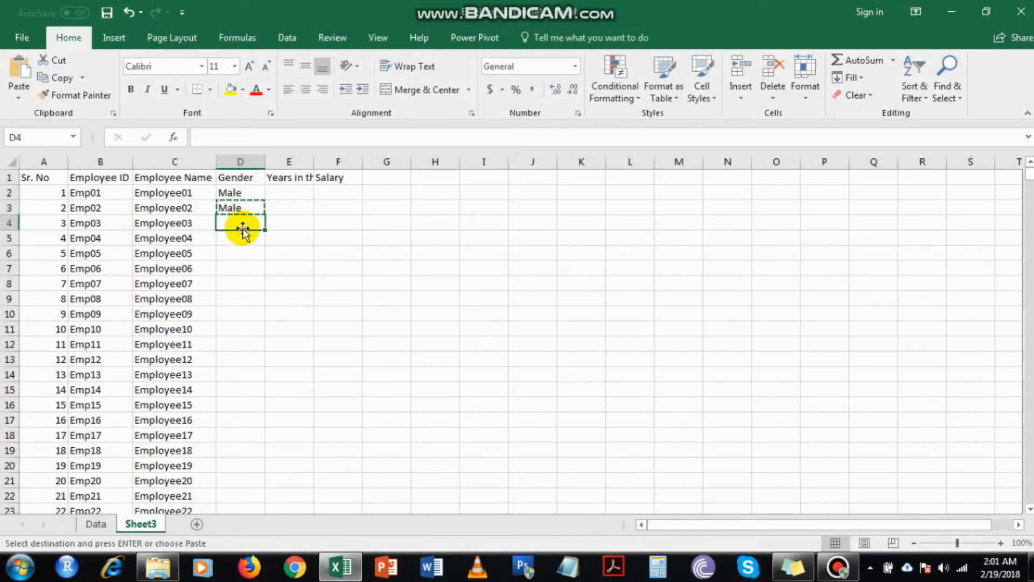
drag(240, 221, 242, 414)
scroll(242, 414, up, 20)
key(ctrl+v)
click(243, 388)
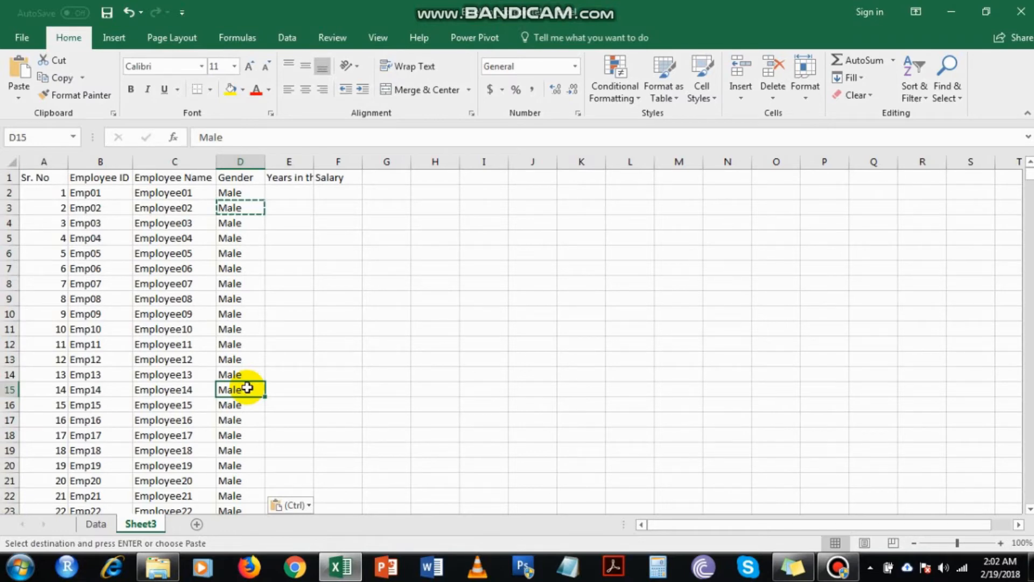
scroll(258, 358, down, 18)
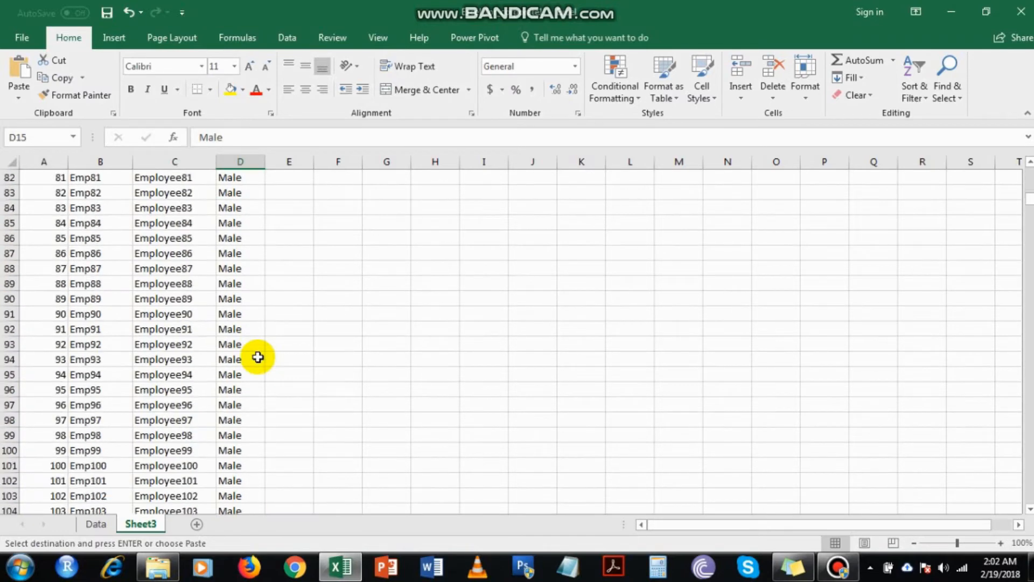
scroll(258, 357, up, 18)
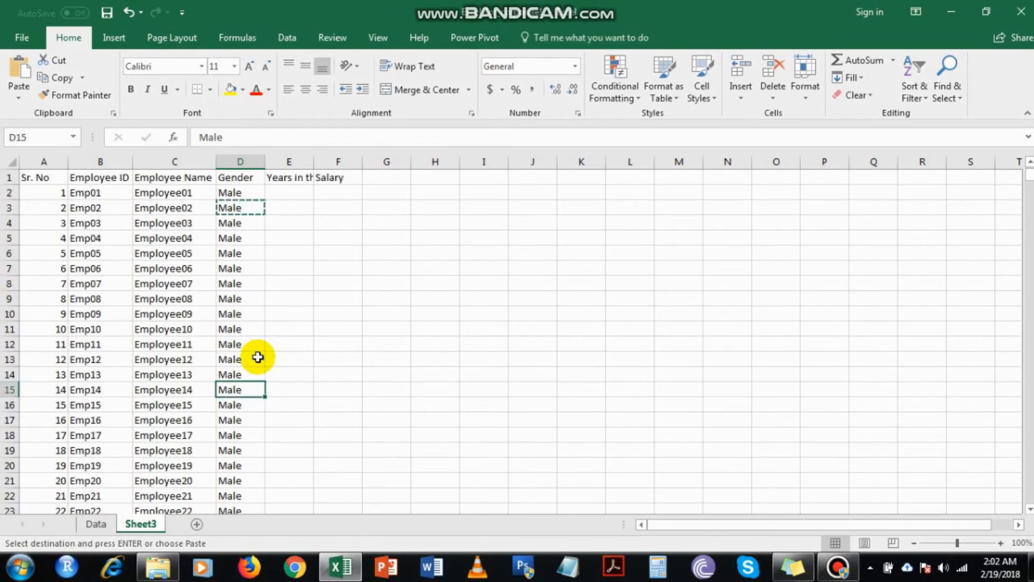
Enter Female in D175, the first empty Gender cell below the Male entries.
click(233, 223)
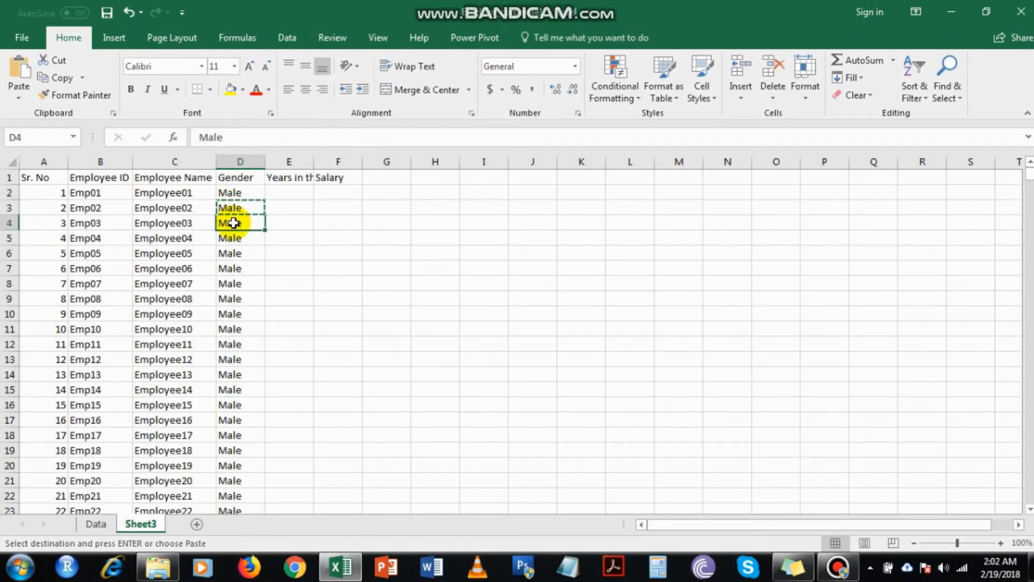
key(ctrl+Down)
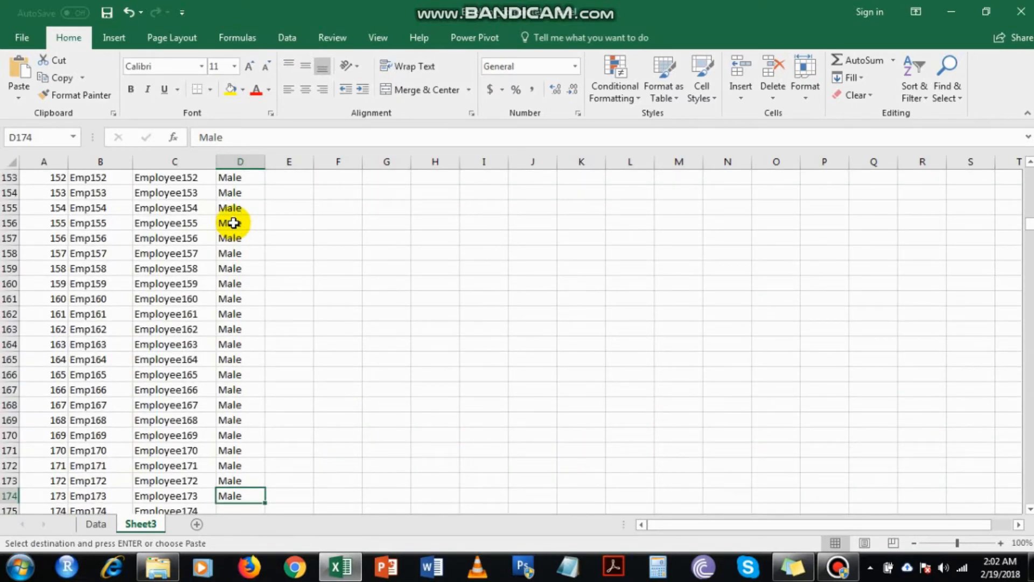
scroll(233, 237, down, 4)
key(Down)
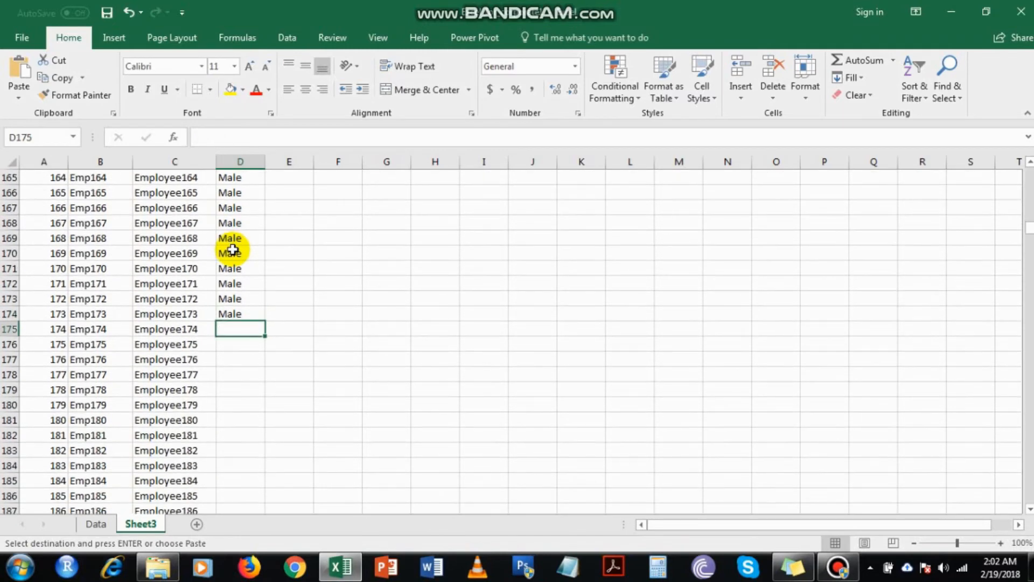
text(Female)
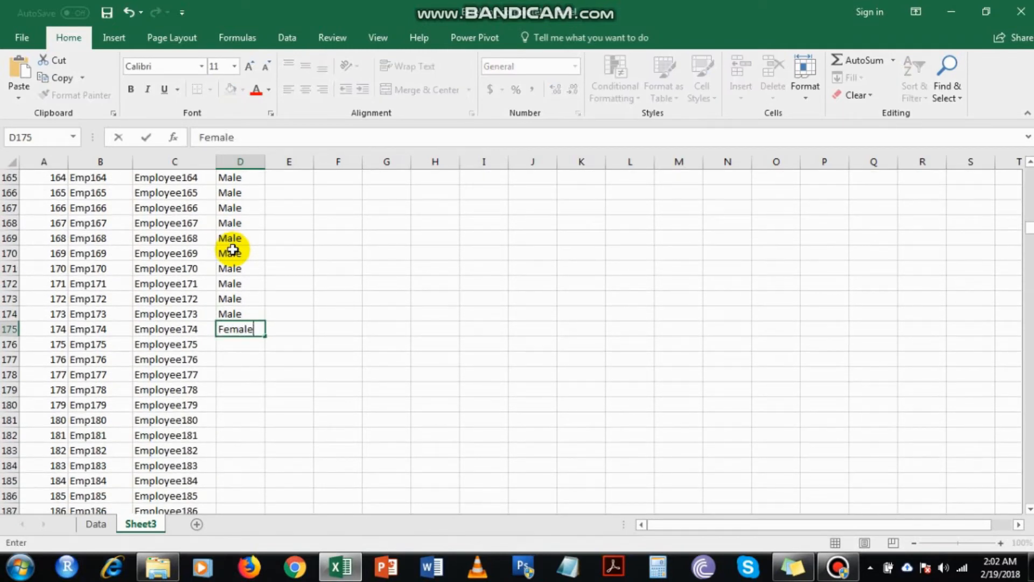
key(Return)
Copy Female from D175 into the Gender cells D176 through D398.
key(Up)
key(ctrl+c)
key(Down)
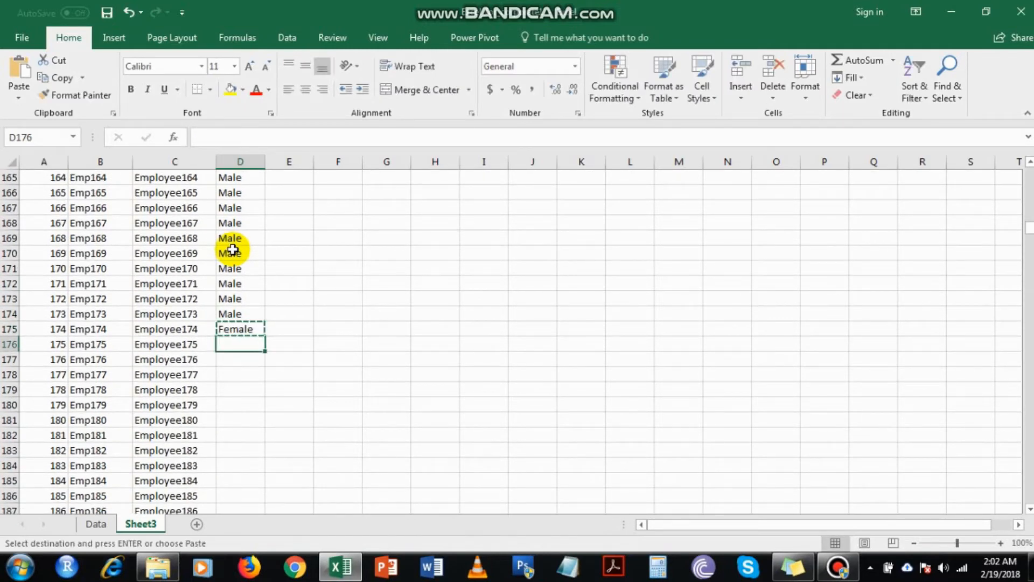
drag(231, 342, 235, 377)
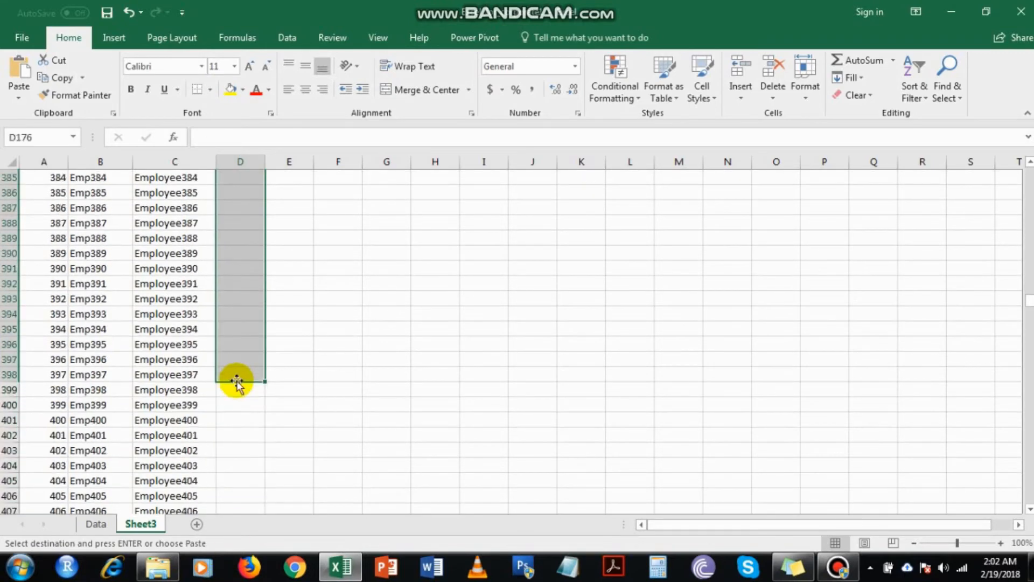
key(ctrl+v)
click(237, 377)
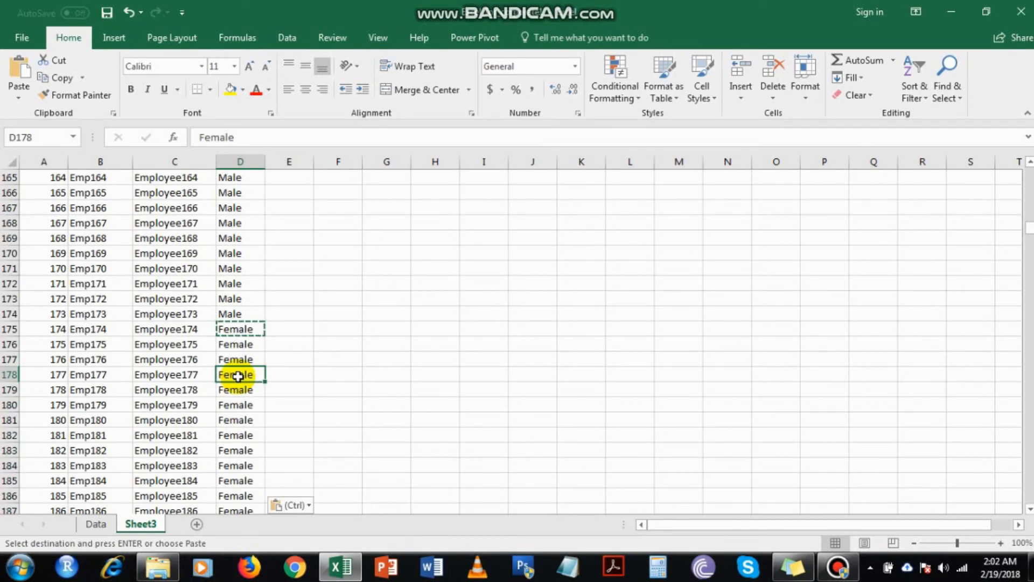
Enter Male in D399, the first empty Gender cell below the Female entries.
key(ctrl)
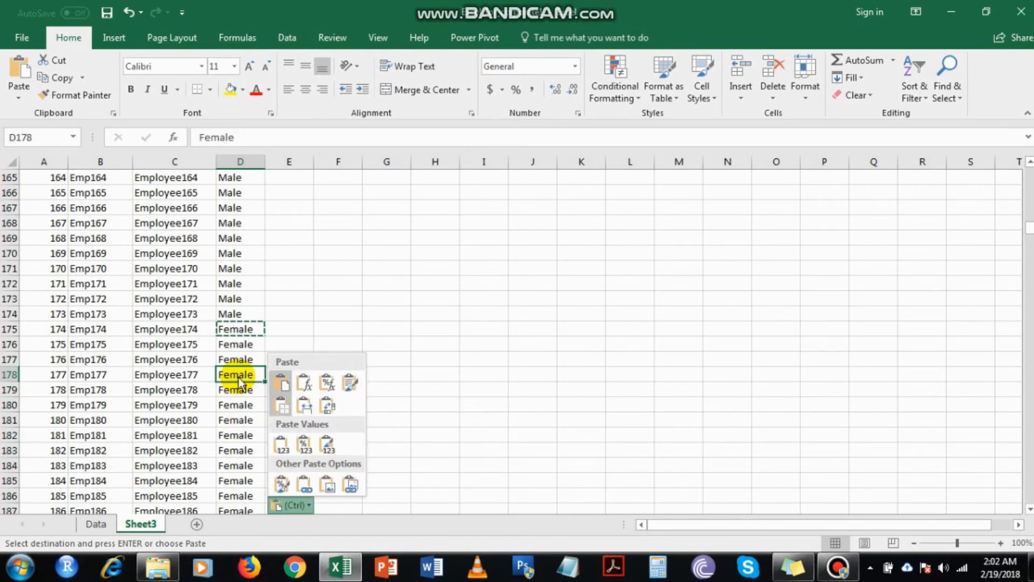
key(ctrl+Down)
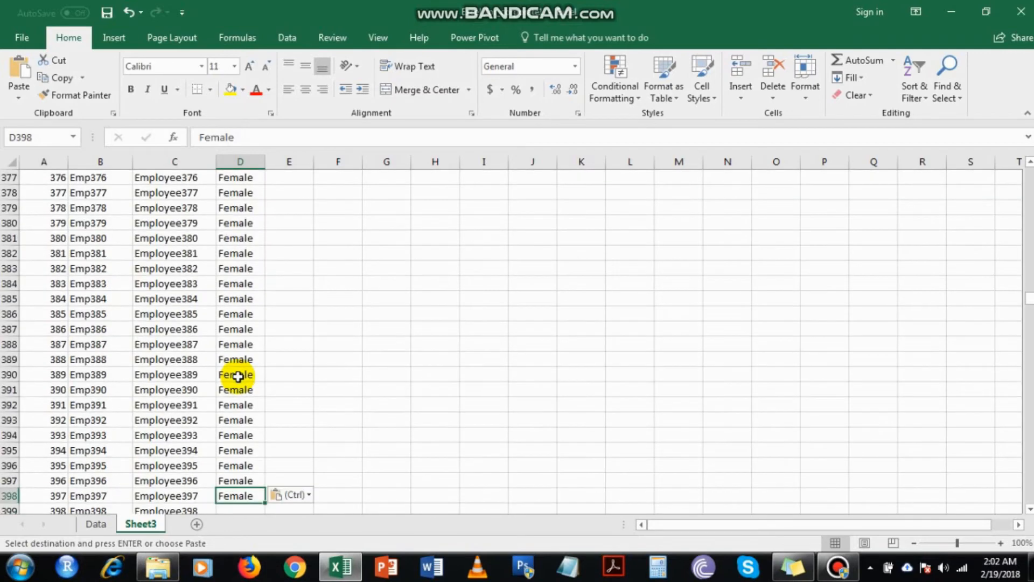
key(Down)
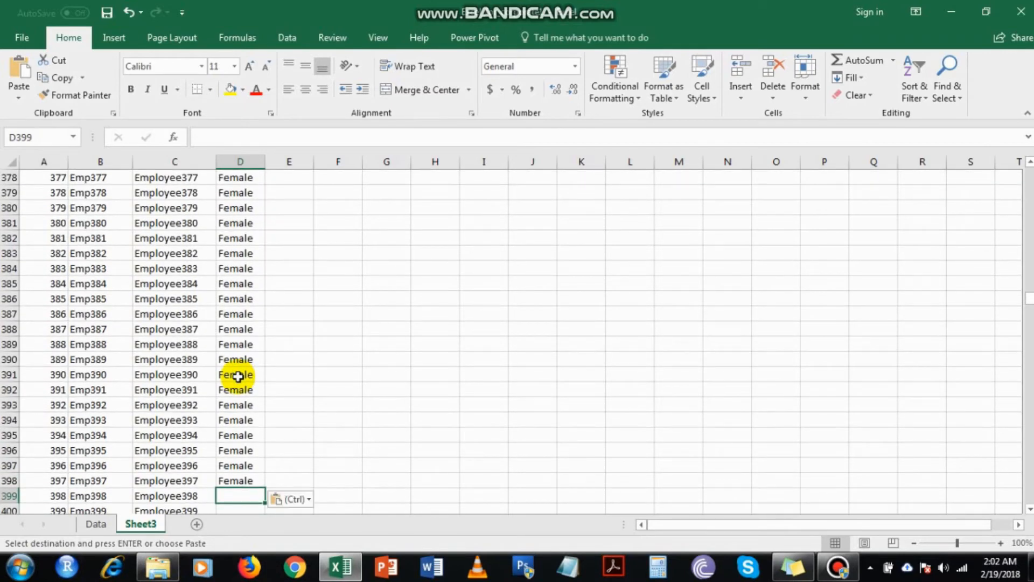
text(Male)
key(Return)
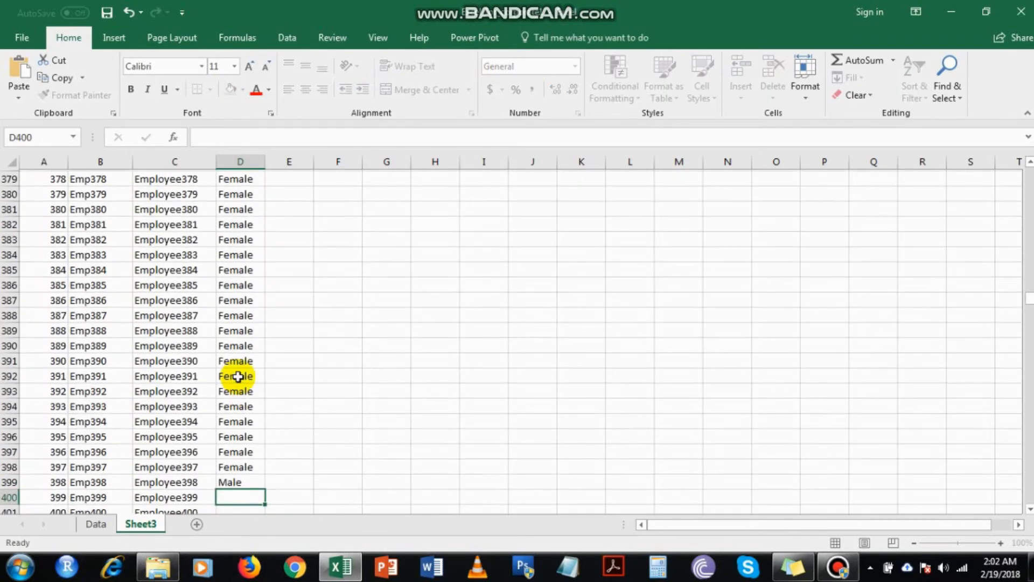
Copy Male from D399 into the Gender cells D400 through D660.
key(Up)
key(ctrl+c)
key(Down)
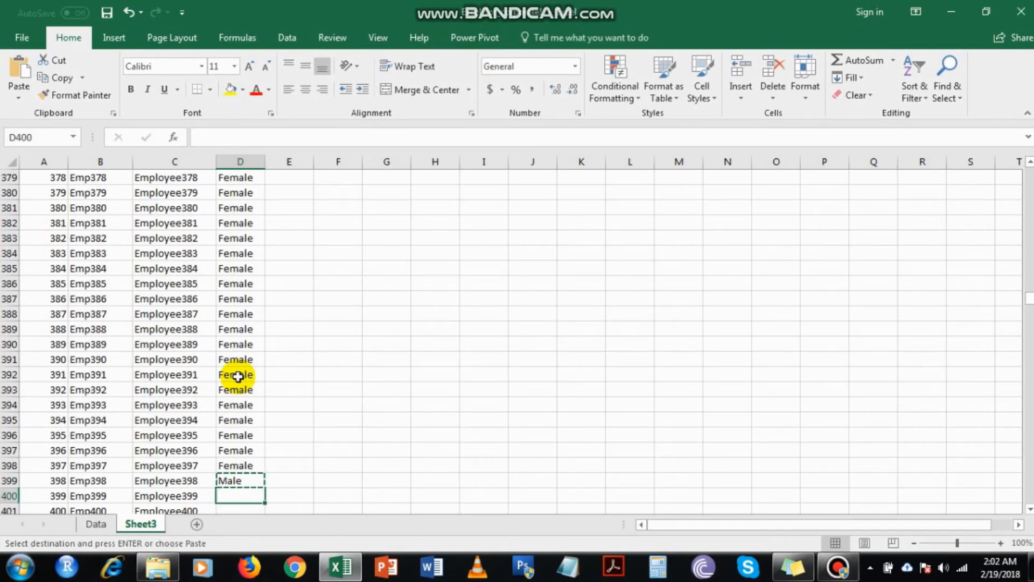
scroll(239, 424, down, 2)
drag(240, 404, 235, 458)
key(ctrl+v)
click(241, 449)
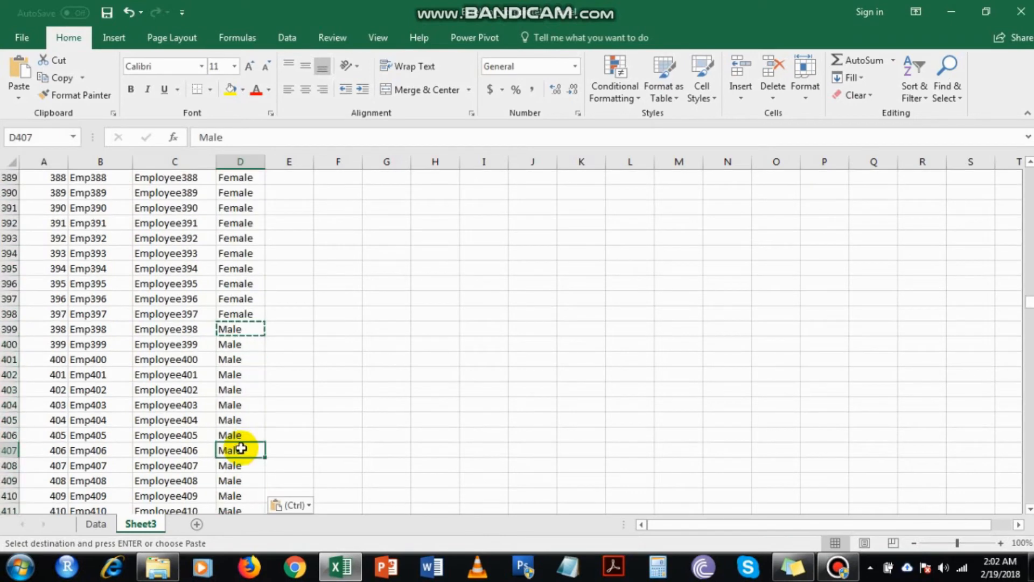
Enter Female in D661, the first empty Gender cell below the Male entries.
key(ctrl+Down)
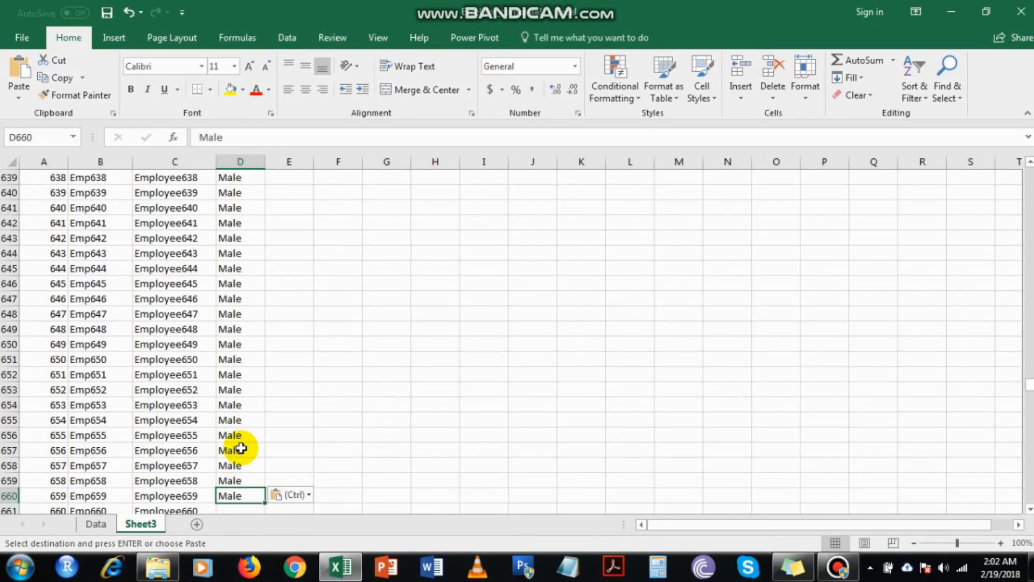
key(Down)
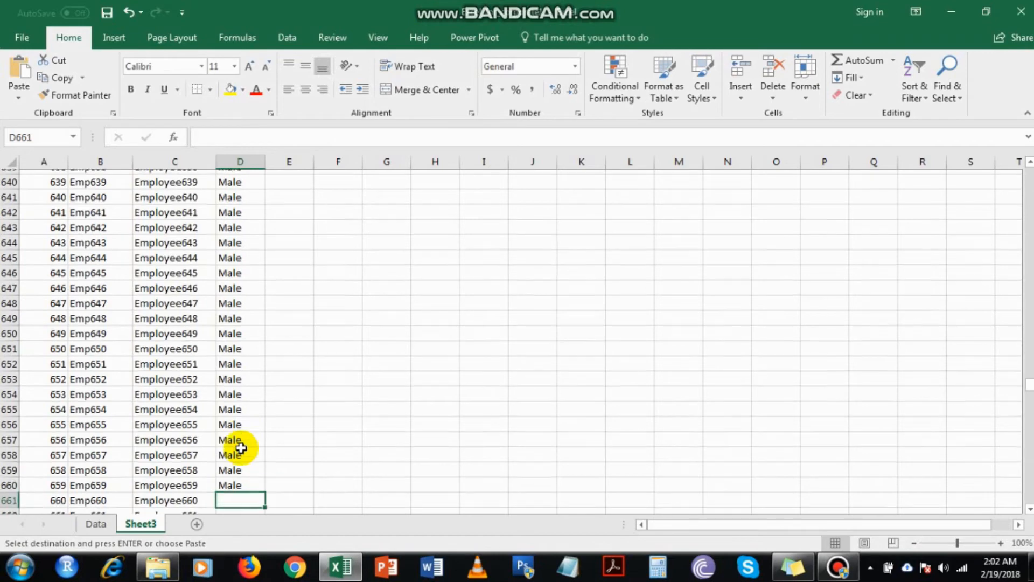
text(Female)
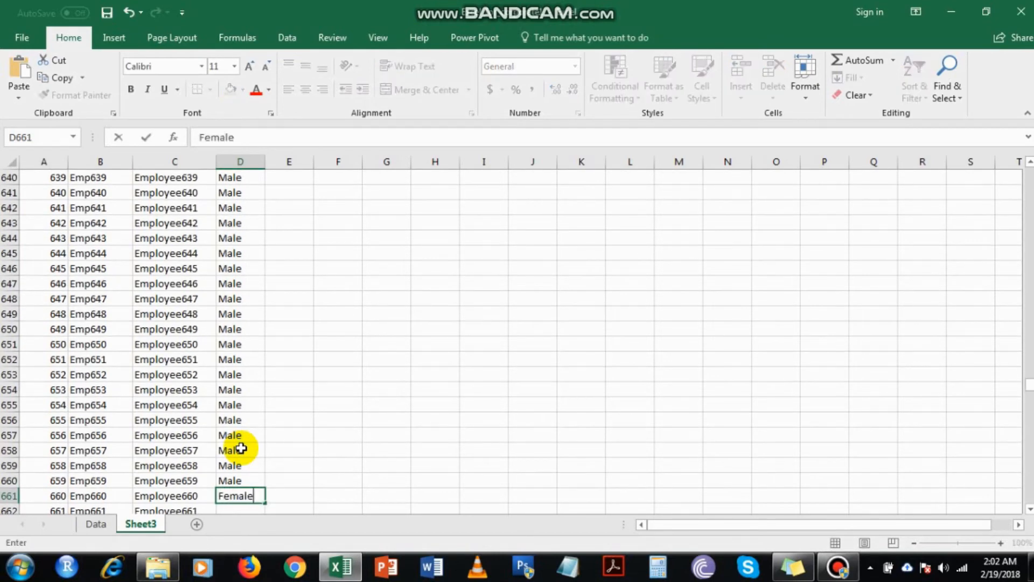
key(Return)
Fill Female from D661 down the Gender column through D1001.
scroll(249, 411, down, 2)
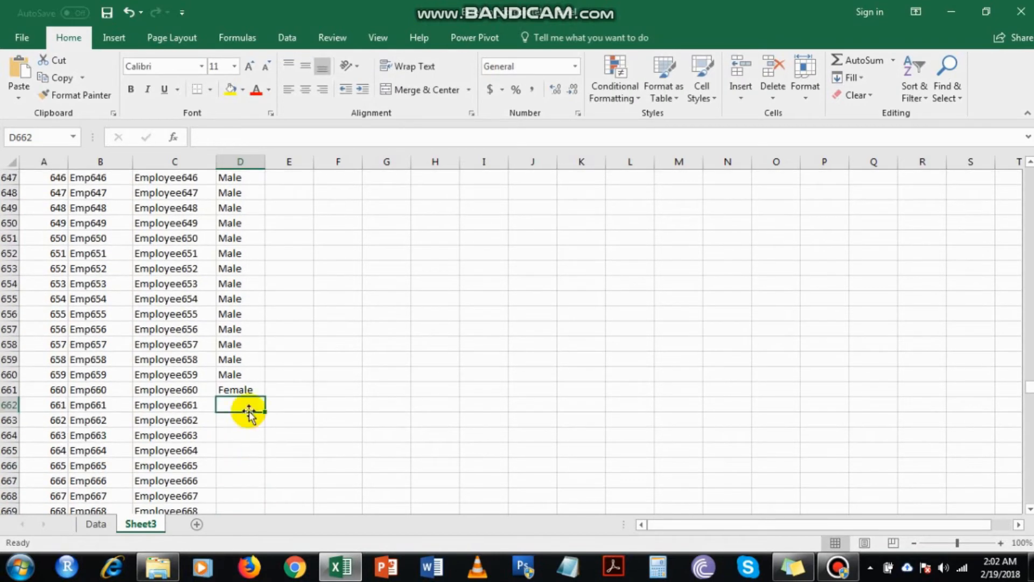
click(249, 390)
double_click(266, 397)
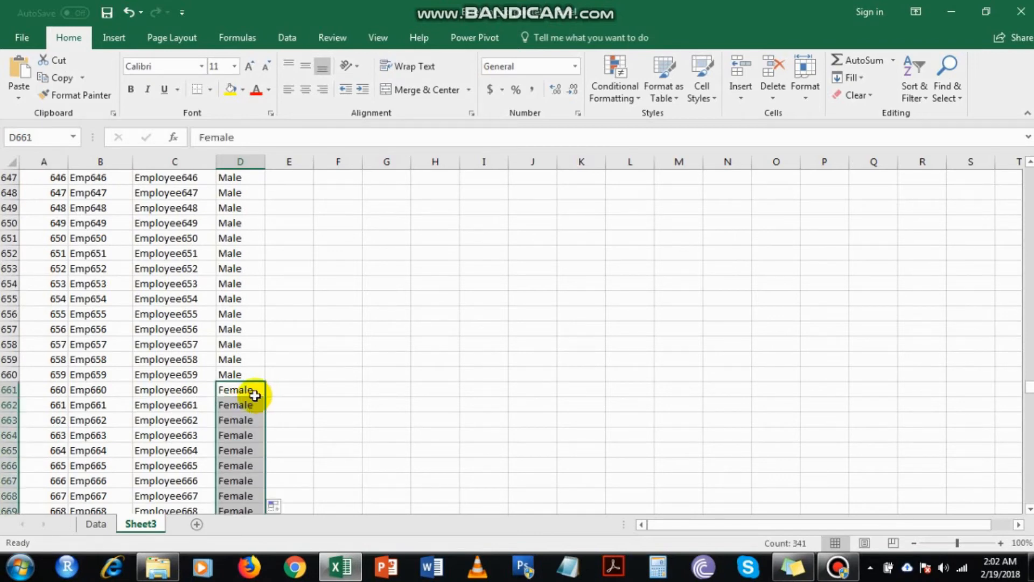
click(216, 365)
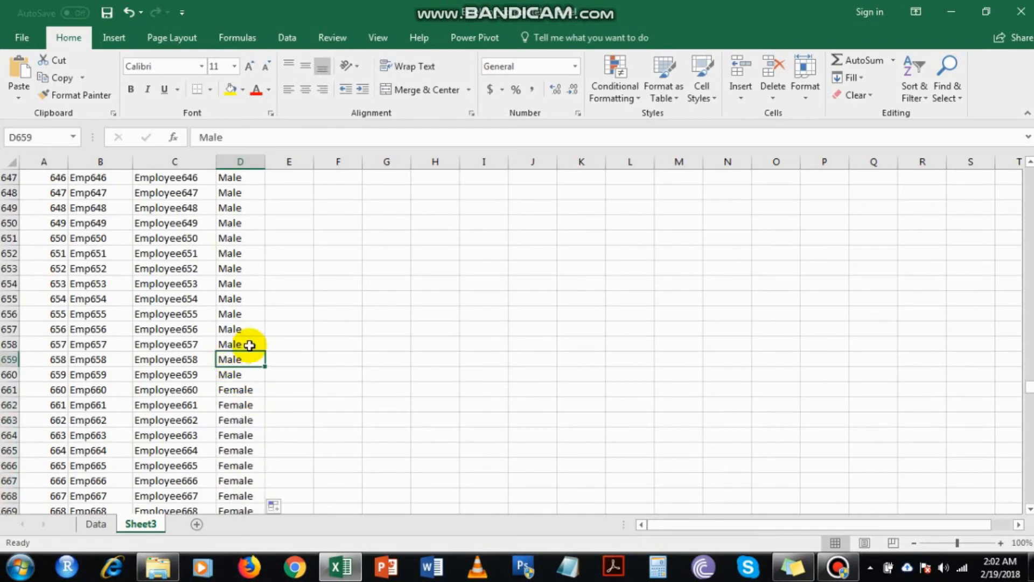
Begin a formula with =rand in E2, the first cell under Years in the Company.
key(ctrl+Up)
key(Right)
key(Down)
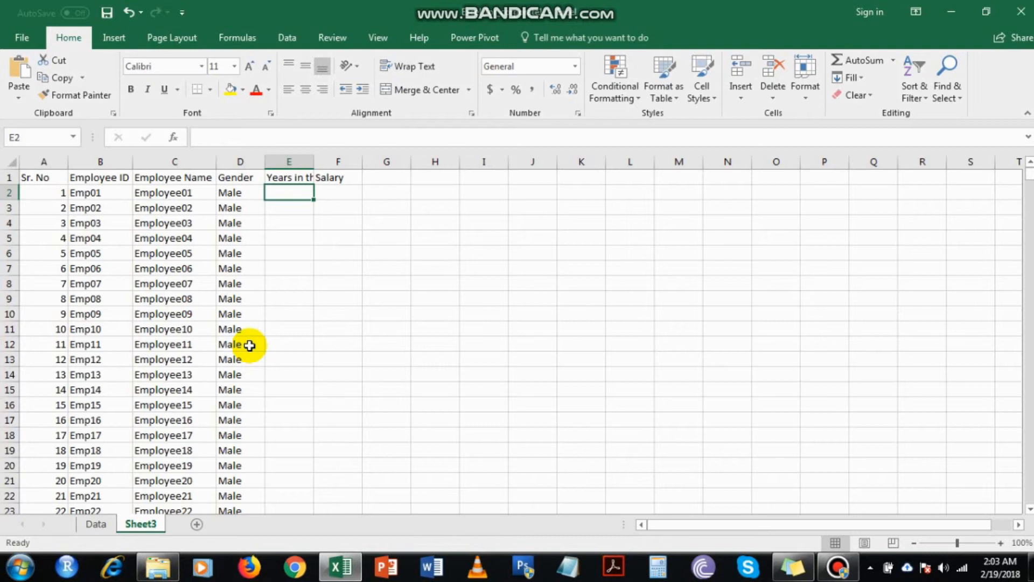
key(Down)
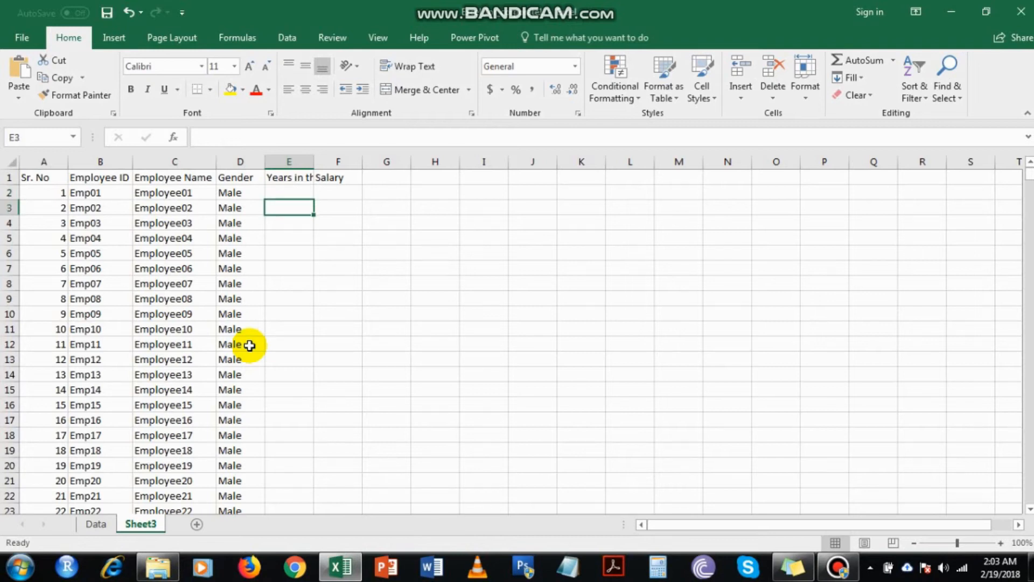
key(Up)
key(Down)
key(Up)
text(=)
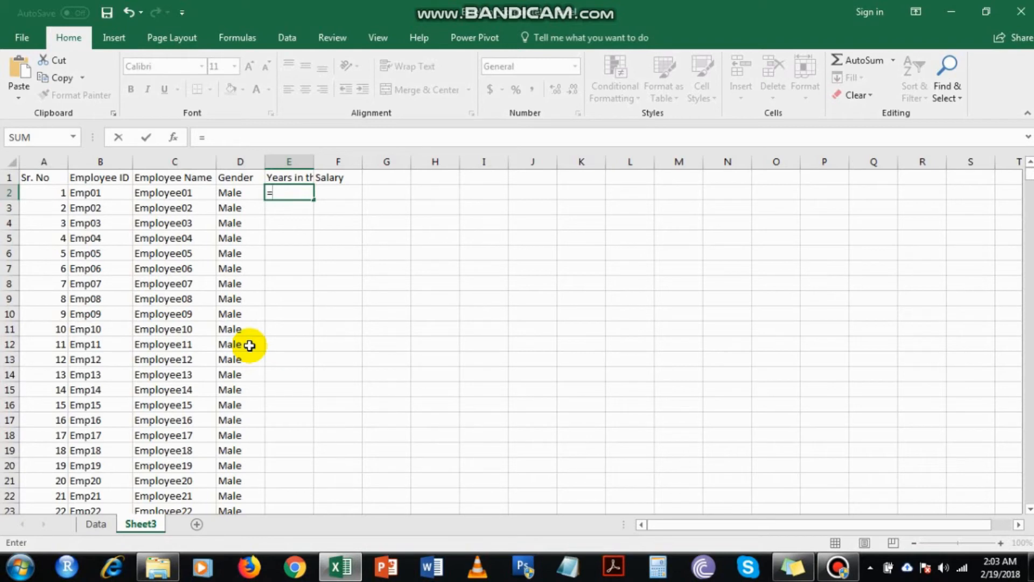
text(rand)
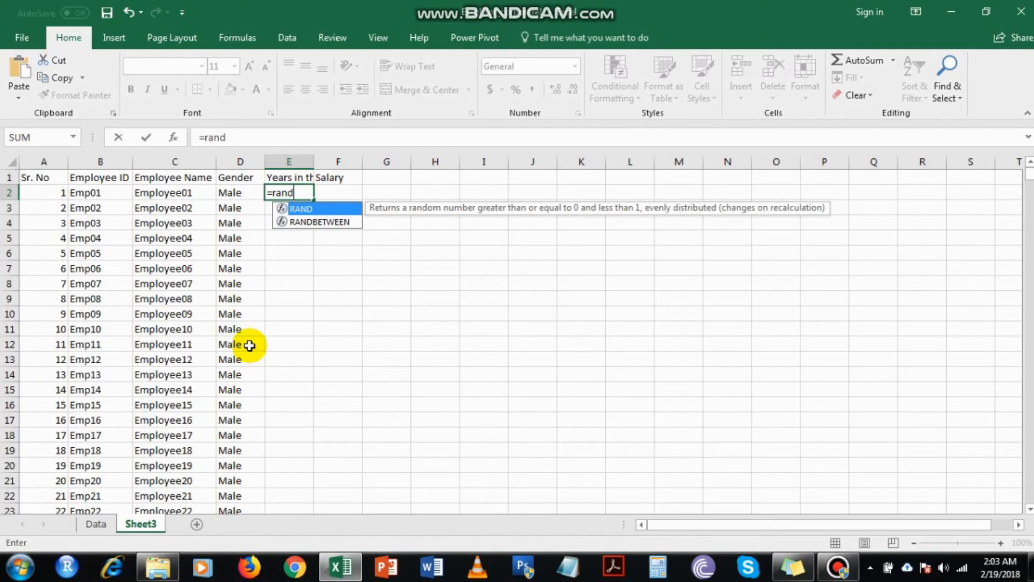
key(BackSpace)
key(BackSpace)
key(BackSpace)
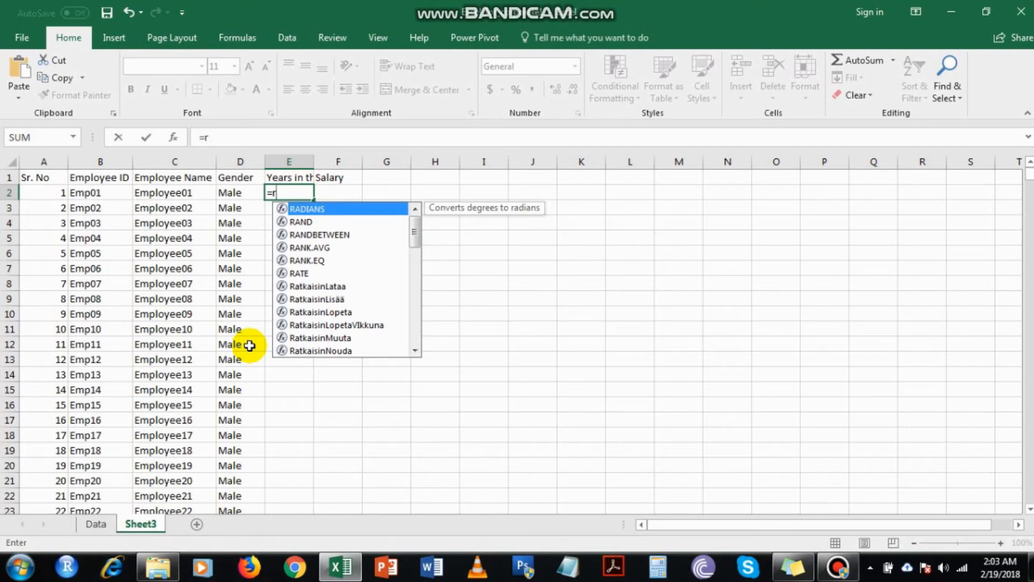
text(and)
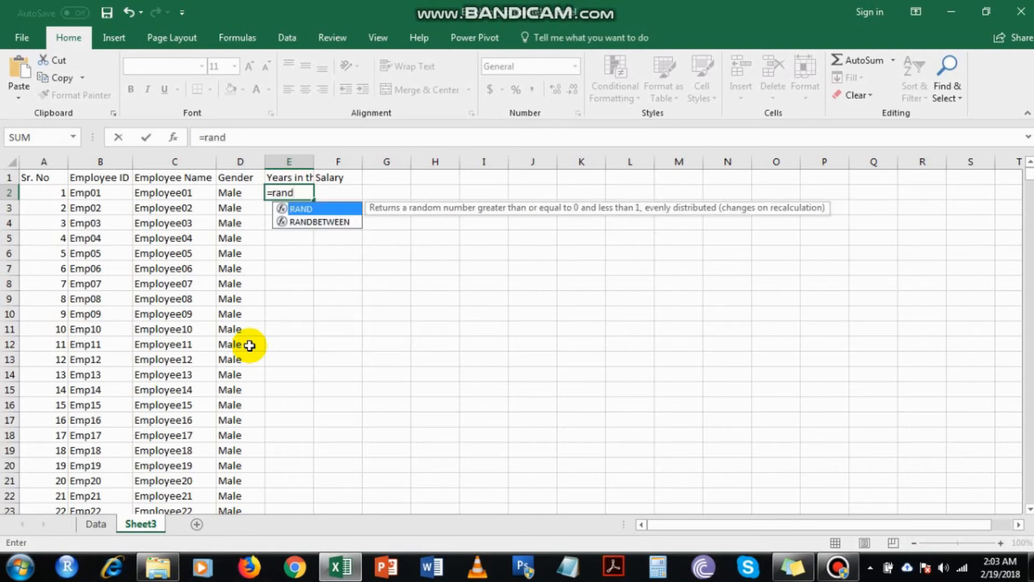
Compare the suggested RAND and RANDBETWEEN functions and insert RANDBETWEEN into the E2 formula.
key(Down)
key(Up)
key(Down)
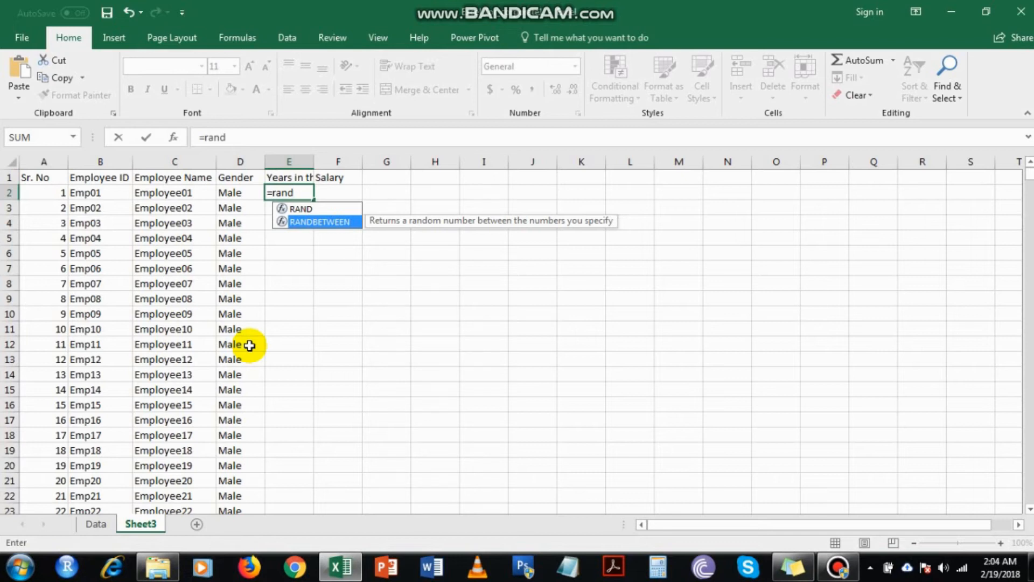
key(Up)
key(Down)
key(Up)
key(Down)
key(Up)
key(Down)
key(Up)
key(Down)
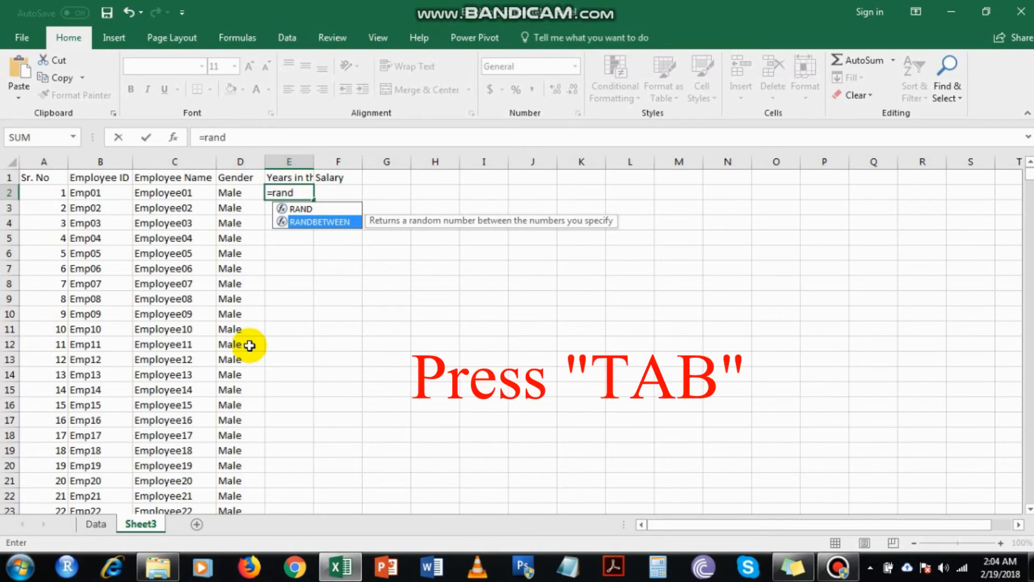
key(Tab)
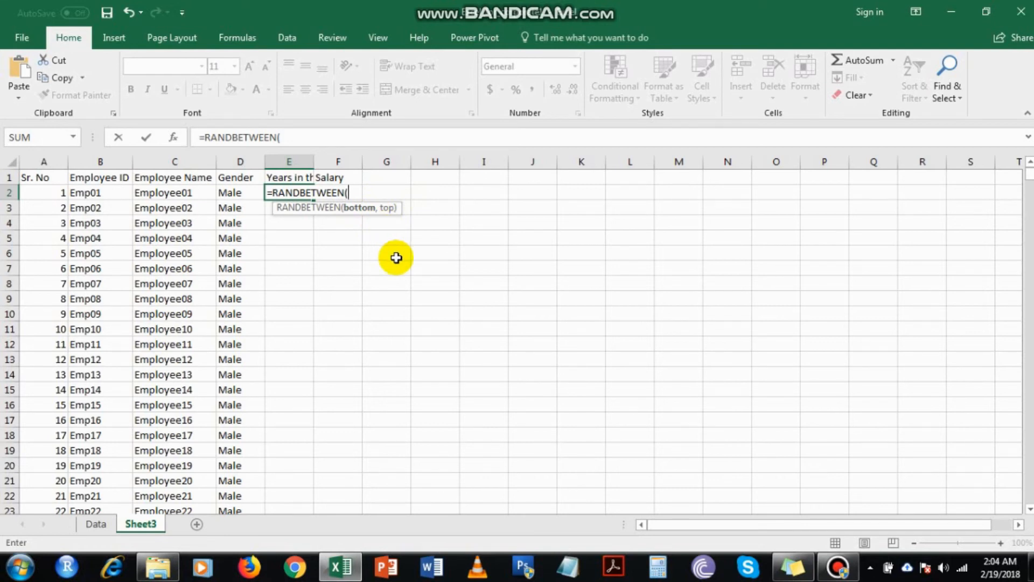
Complete the E2 formula as =RANDBETWEEN(4,19).
text(4)
text(,)
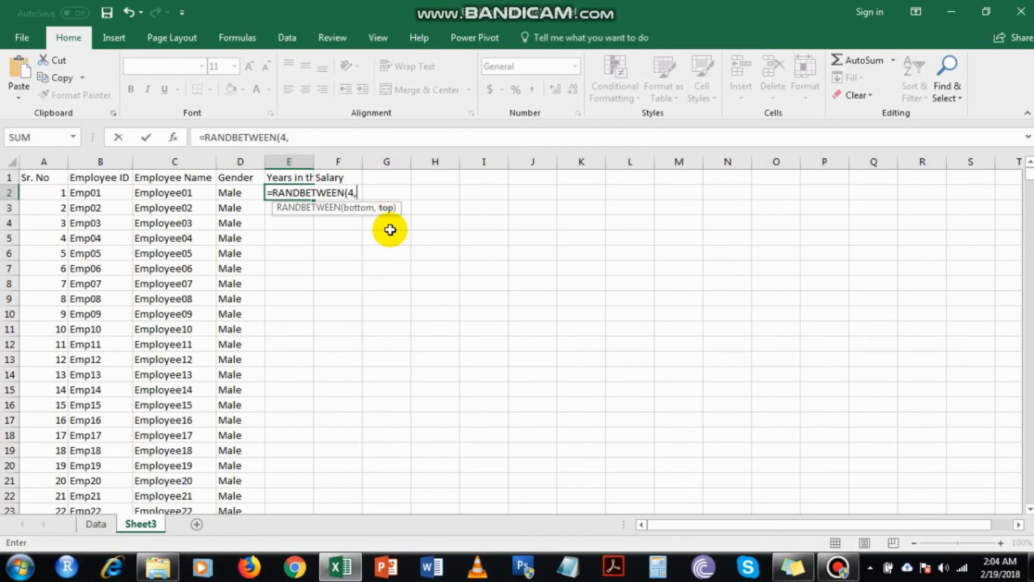
text(19))
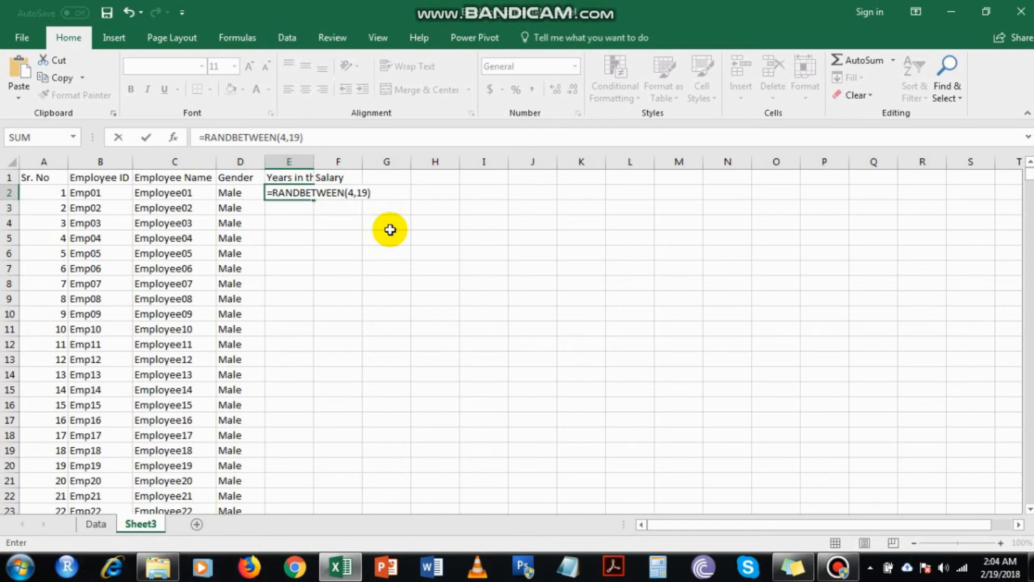
key(Return)
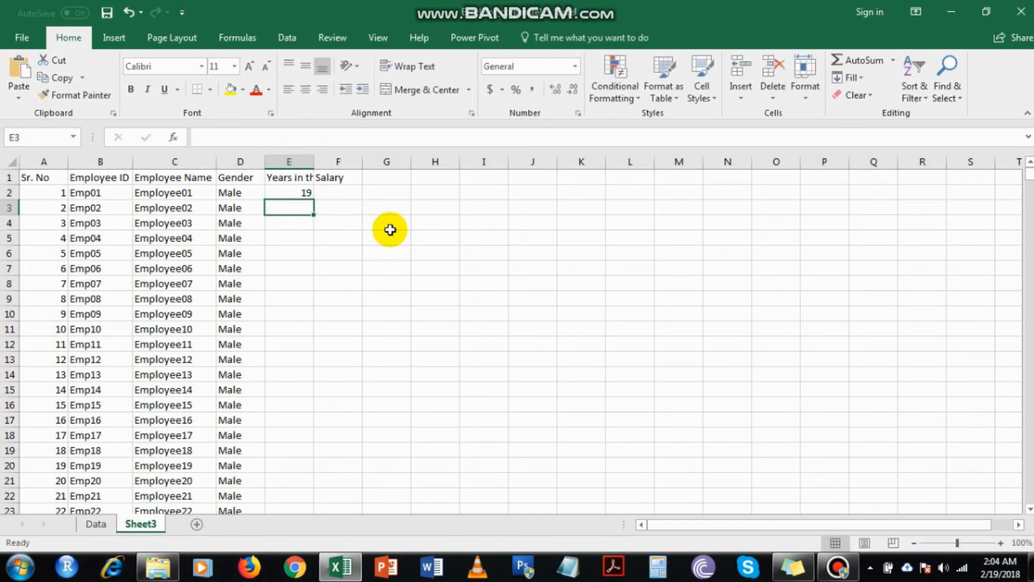
Fill the RANDBETWEEN formula from E2 down through E1001 and check the copies in E3 to E6.
click(307, 193)
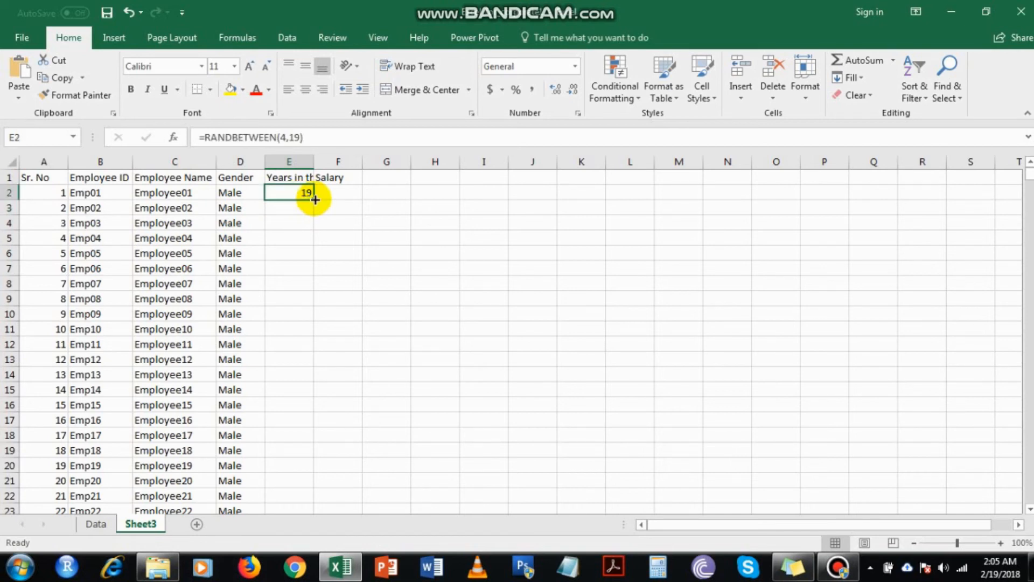
double_click(316, 200)
click(308, 208)
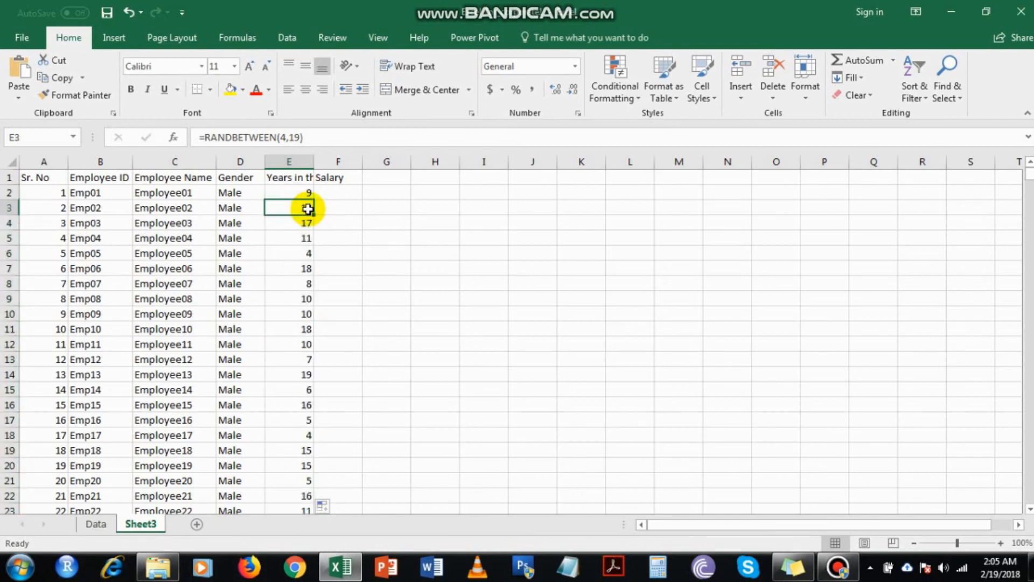
click(307, 223)
click(304, 238)
click(305, 253)
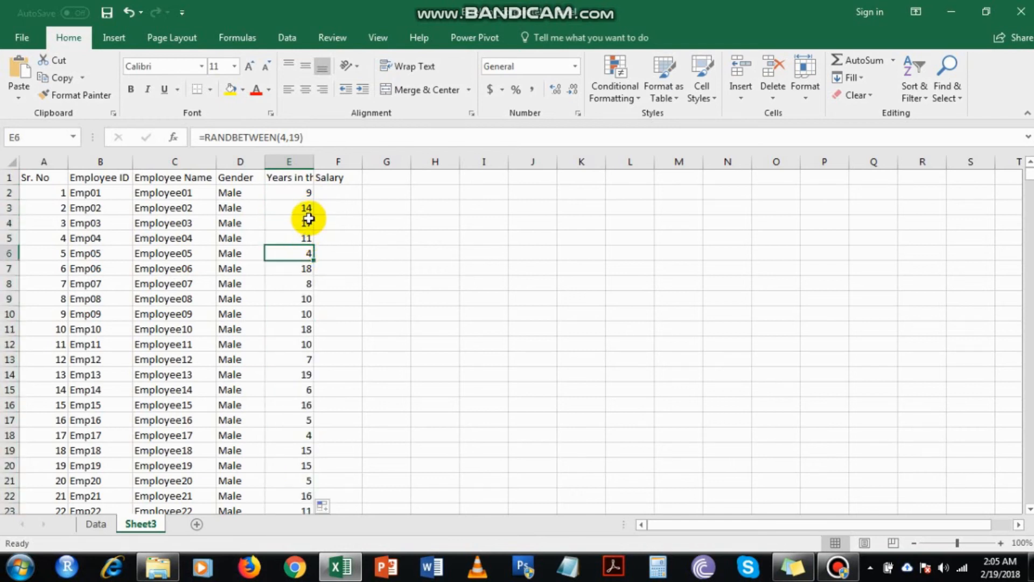
Enter a test letter in the Salary cell F2 to recalculate the random values, and clear the cell.
click(349, 194)
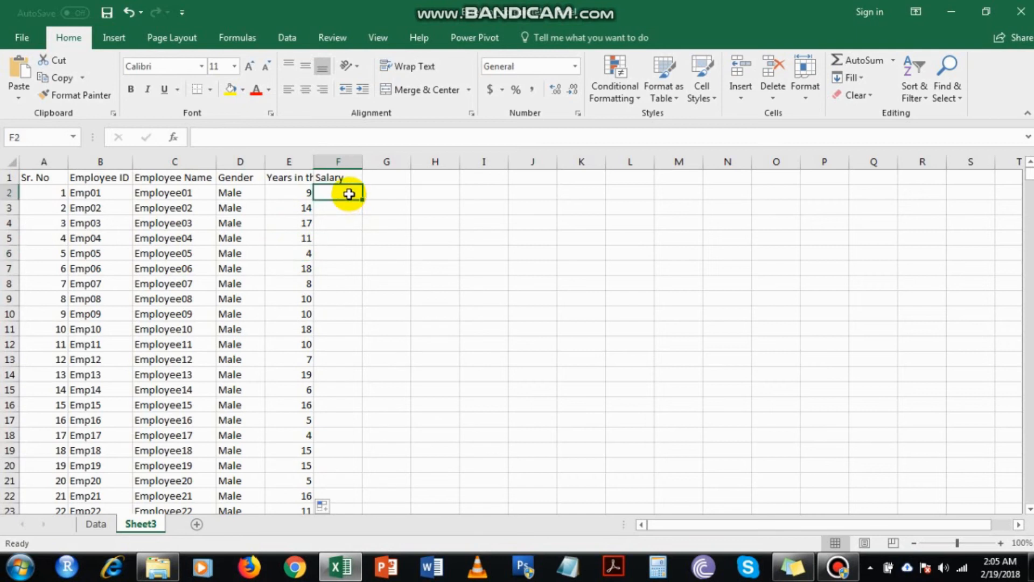
text(l)
key(Return)
click(349, 194)
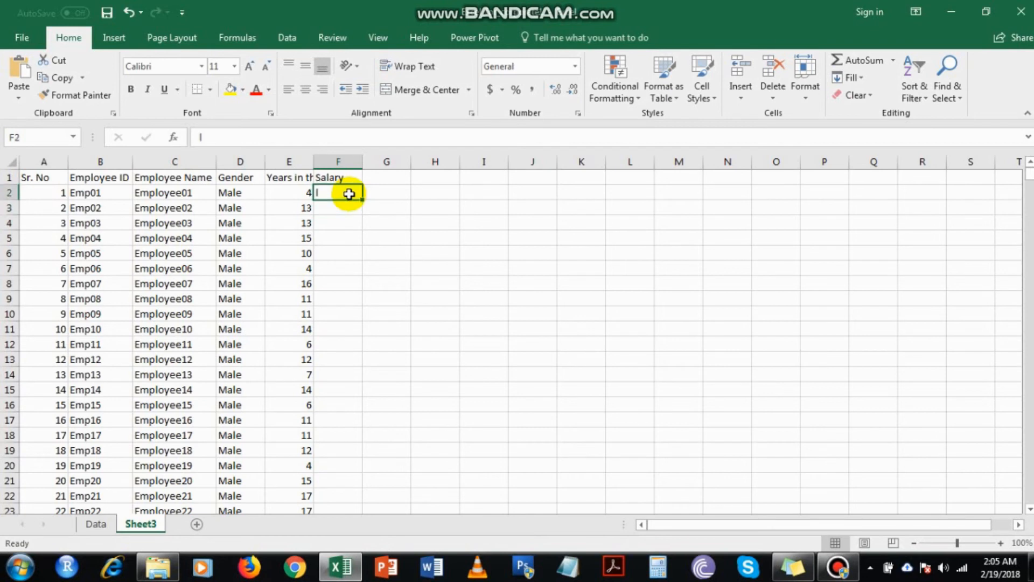
key(Delete)
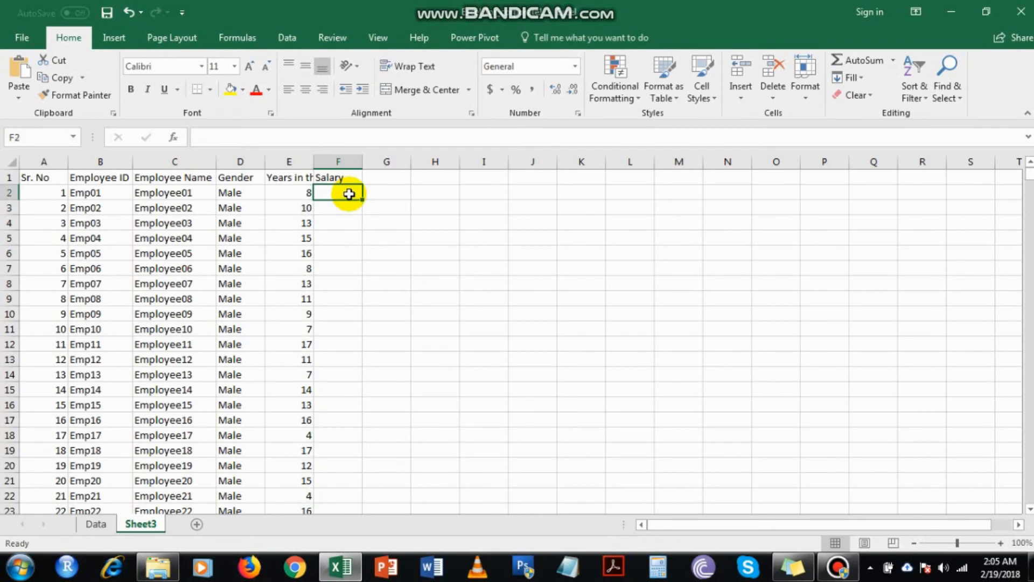
Copy the RANDBETWEEN formulas in E2:E1001 and paste them over the same cells as values only.
key(Left)
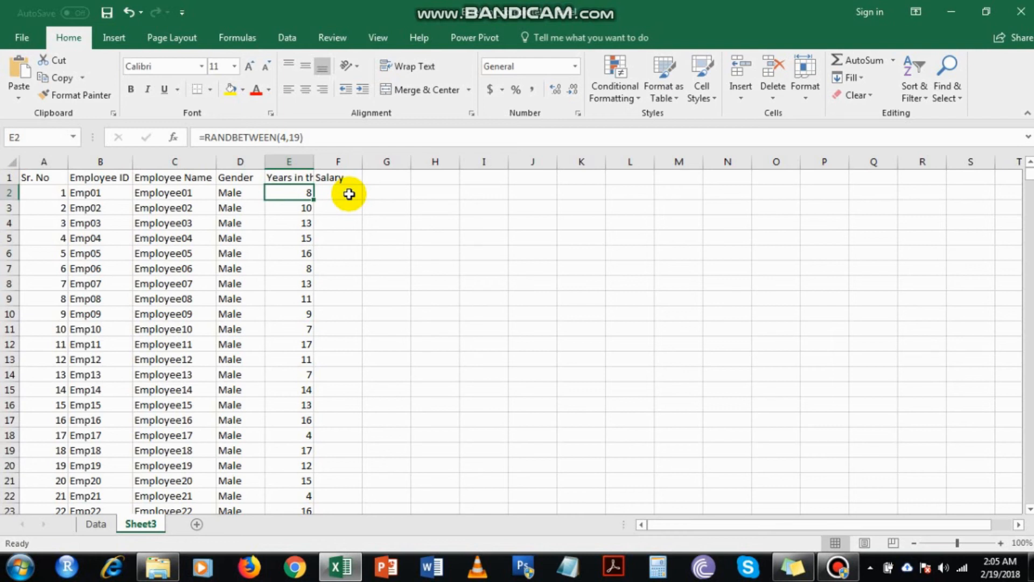
key(Down)
key(Up)
key(ctrl+shift+Down)
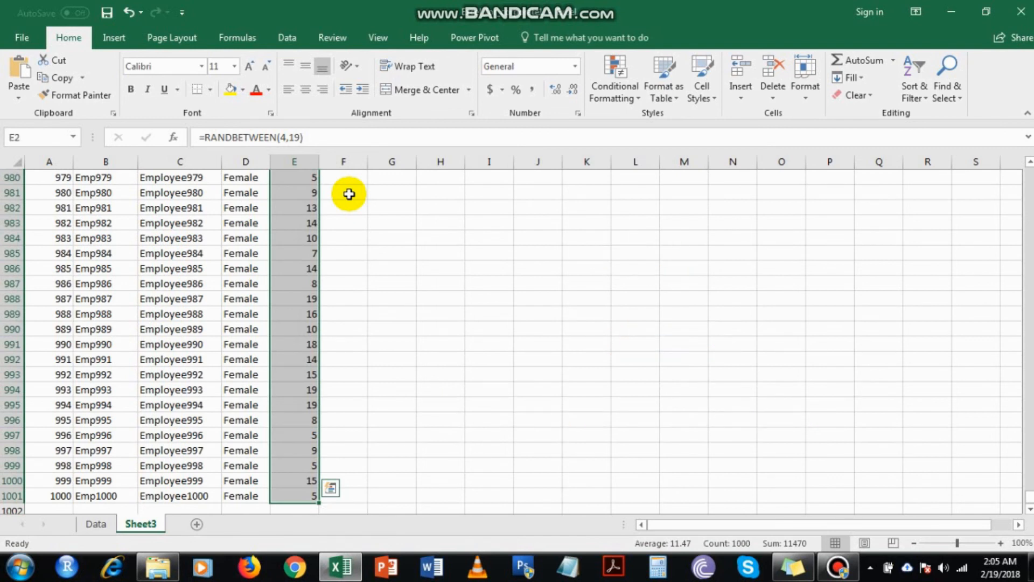
key(ctrl+c)
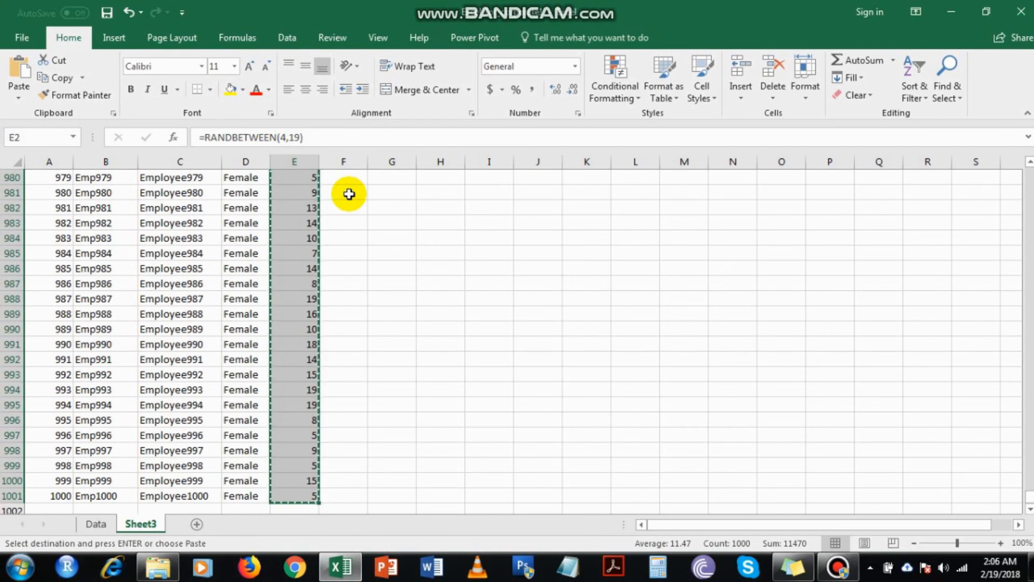
key(ctrl+Up)
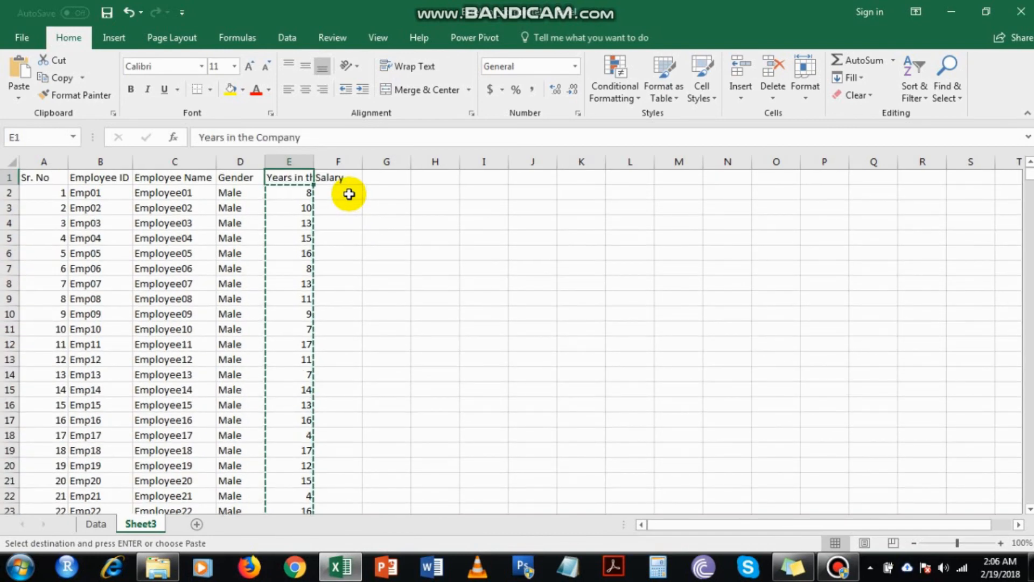
key(Down)
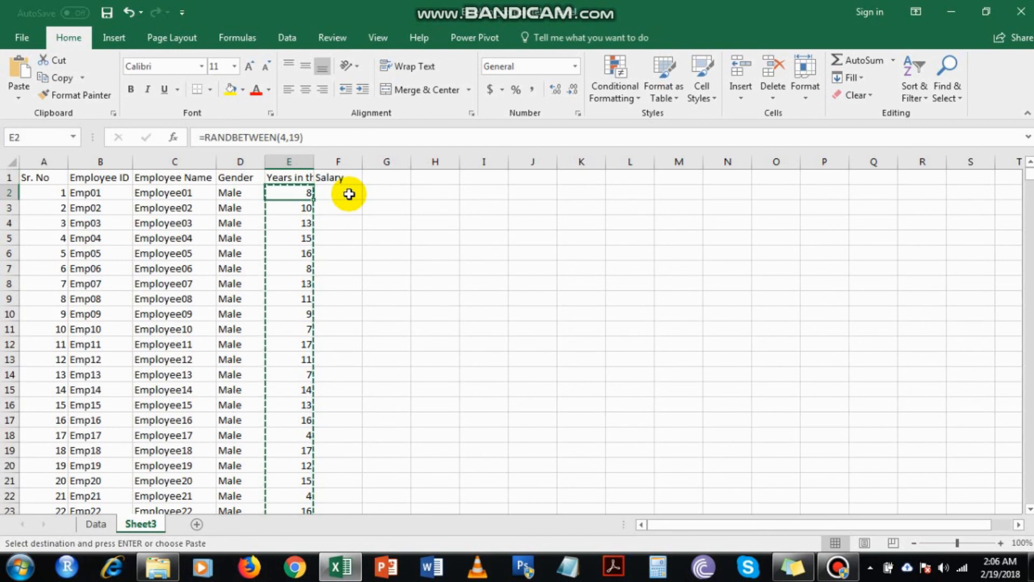
right_click(283, 198)
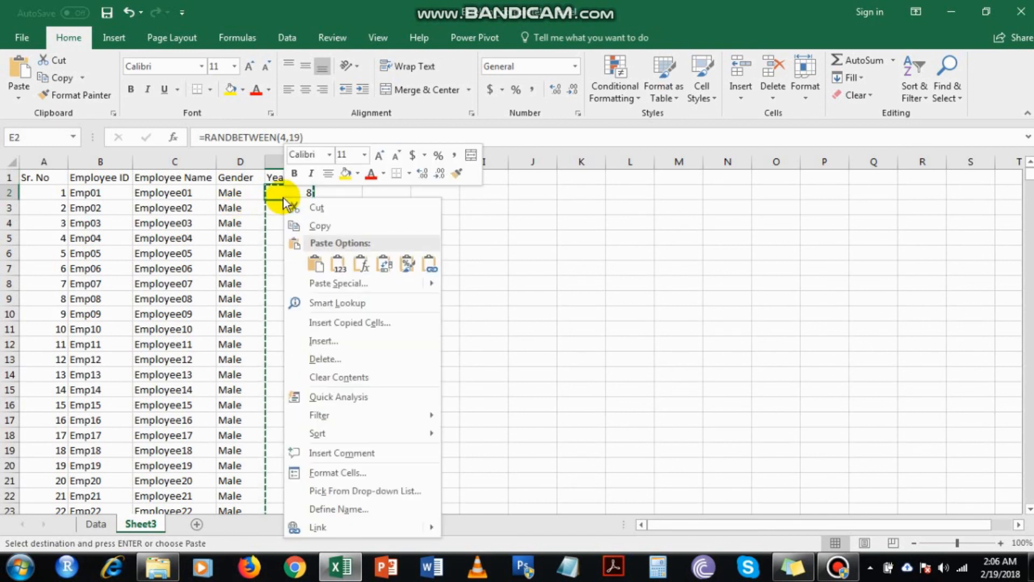
click(339, 266)
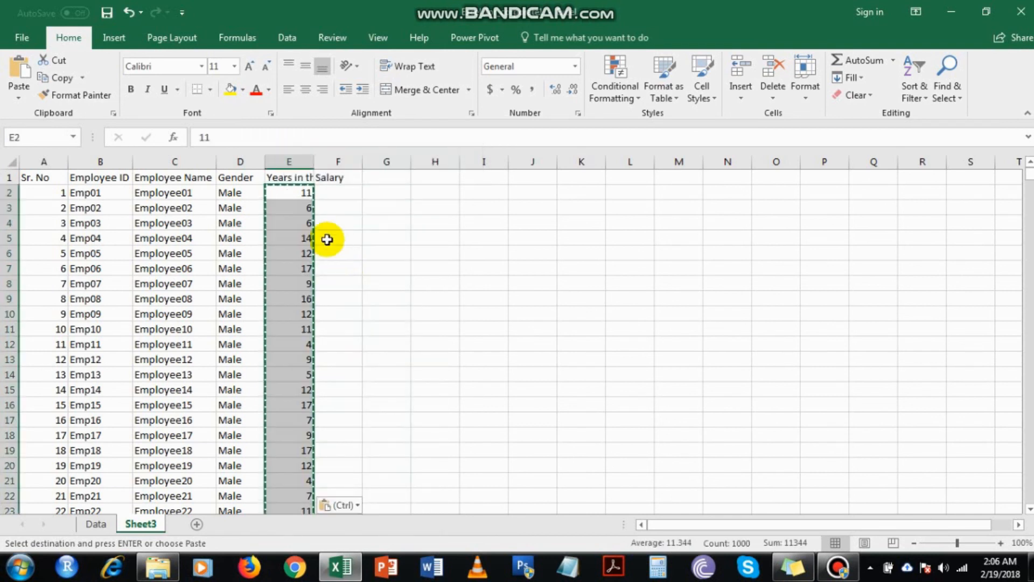
Check whether the Years in the Company cells E2 through E1001 hold plain values, and cancel the copy selection.
click(291, 192)
click(209, 137)
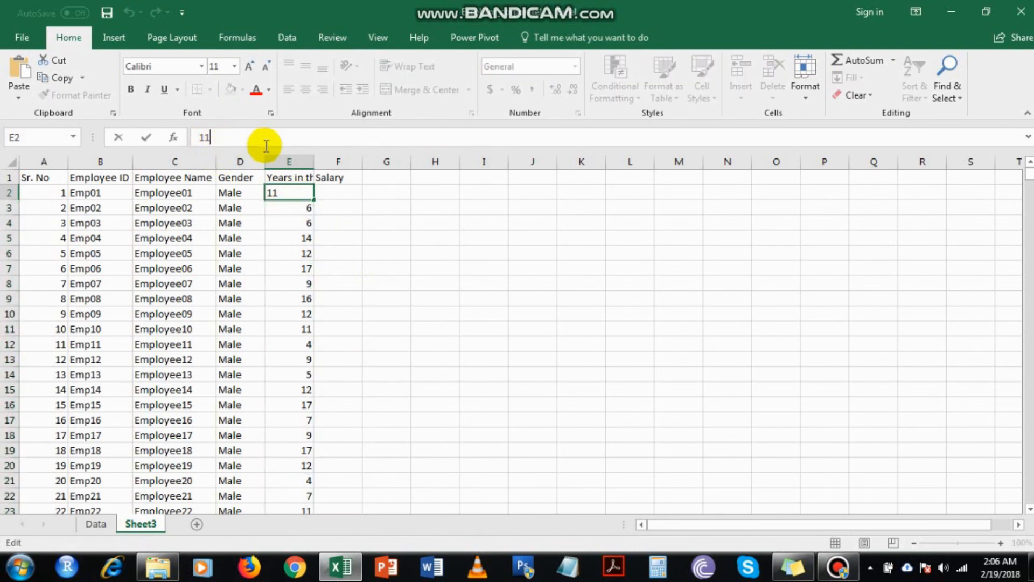
click(302, 211)
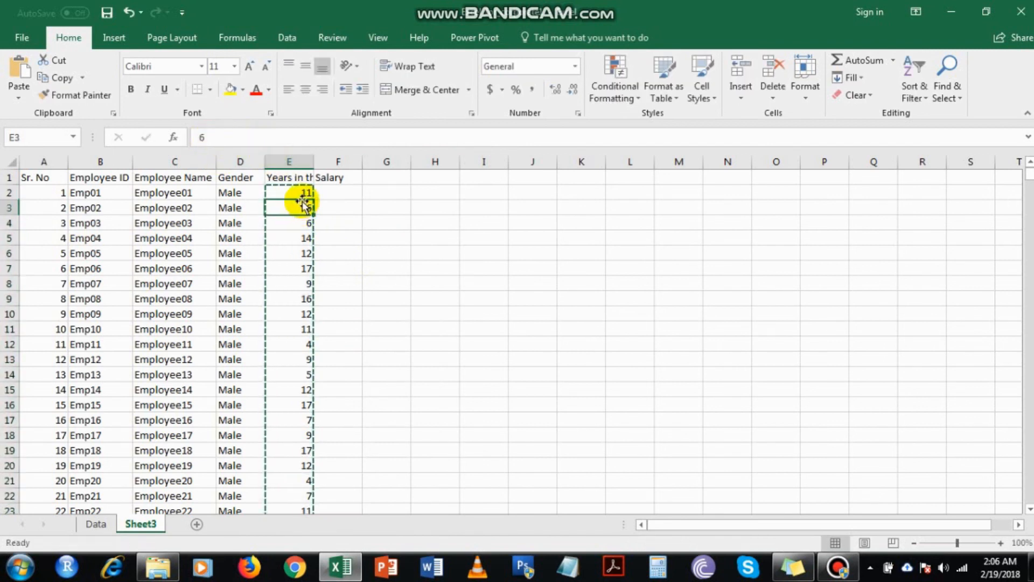
key(Escape)
click(298, 193)
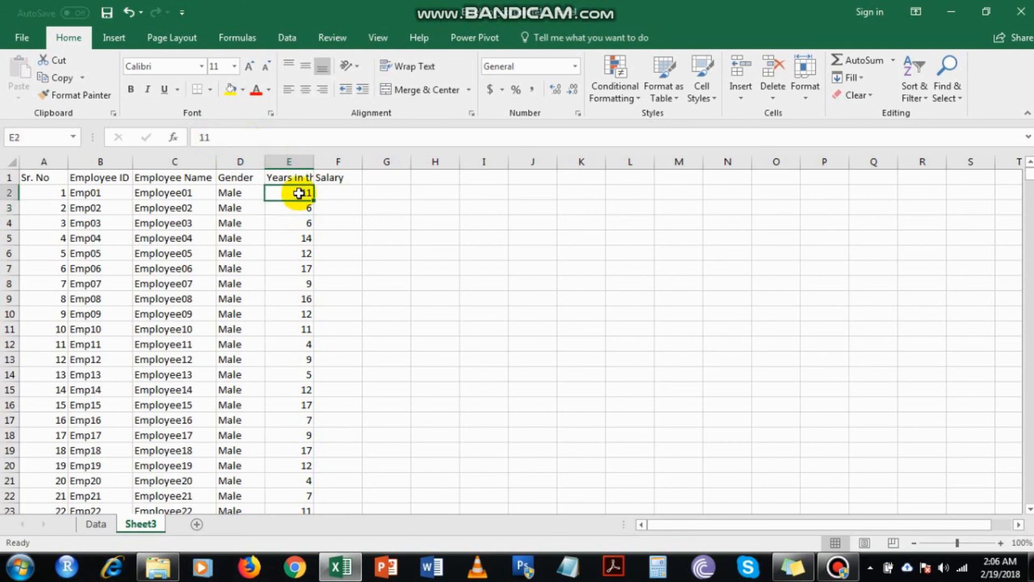
key(ctrl+shift+Down)
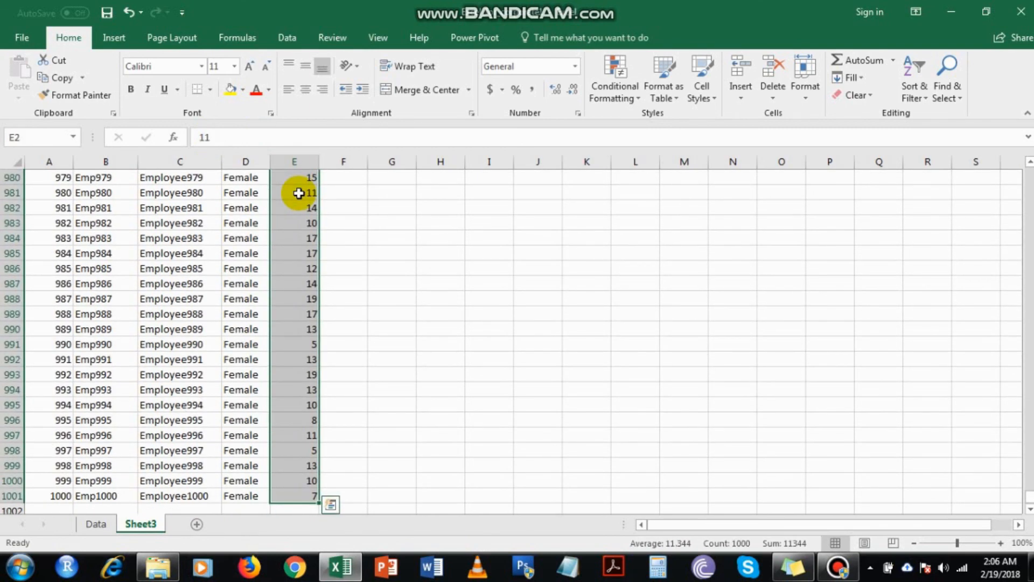
Enter the formula =RANDBETWEEN(65000,395000) in the first Salary cell, F2.
key(ctrl+q)
key(Escape)
key(ctrl+Up)
key(Right)
key(Down)
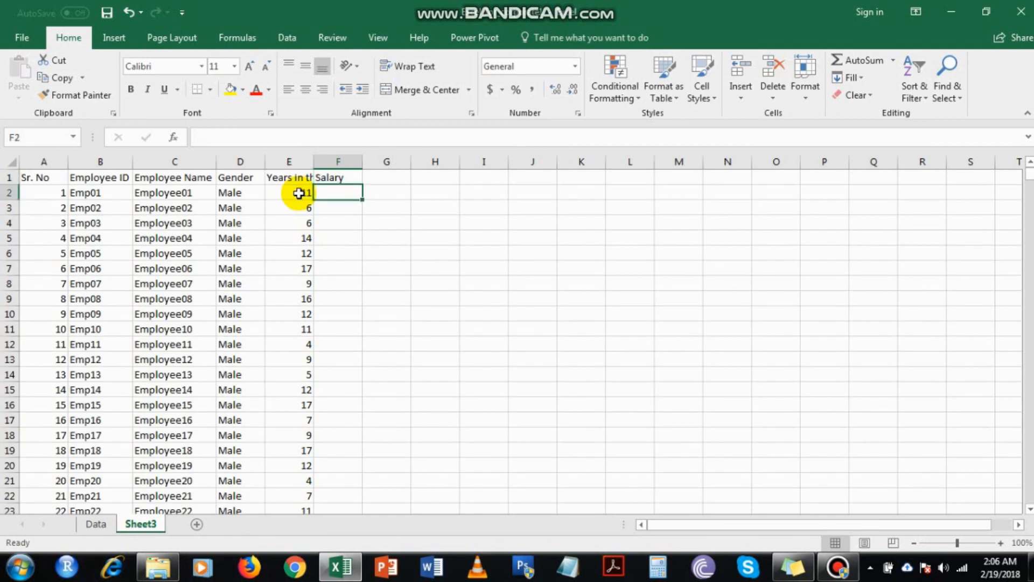
text(=rand)
key(Down)
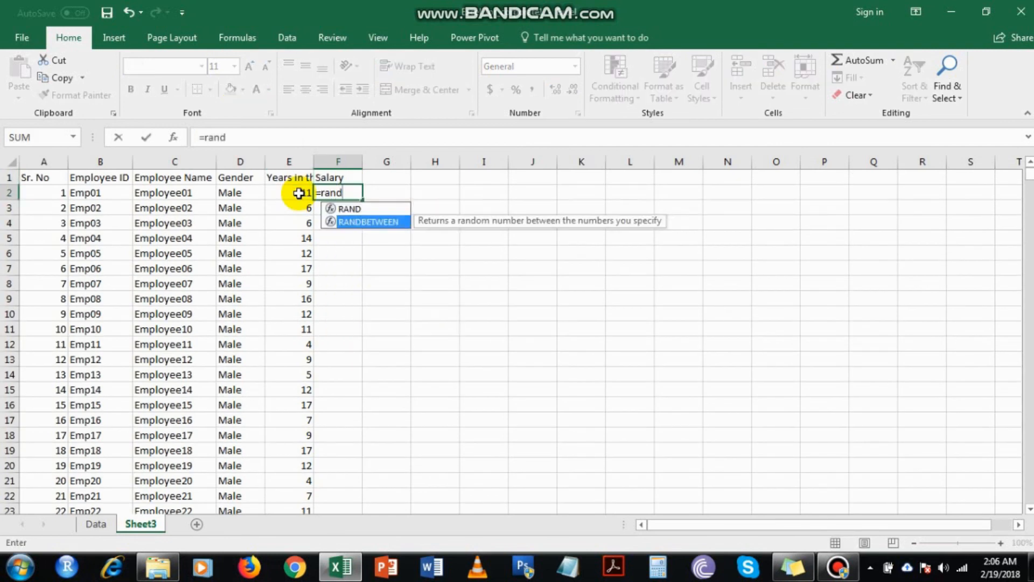
key(Tab)
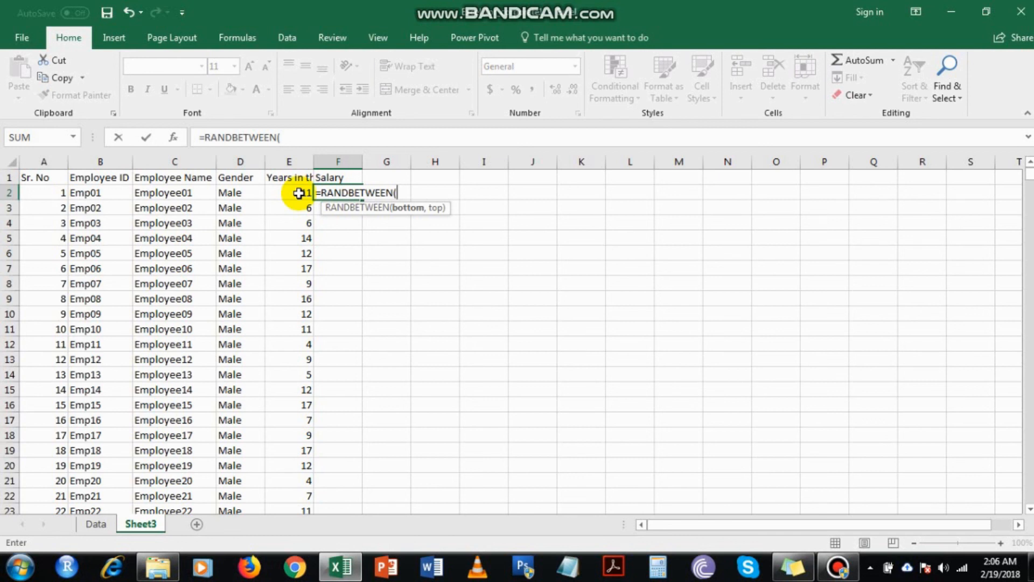
text(65000,)
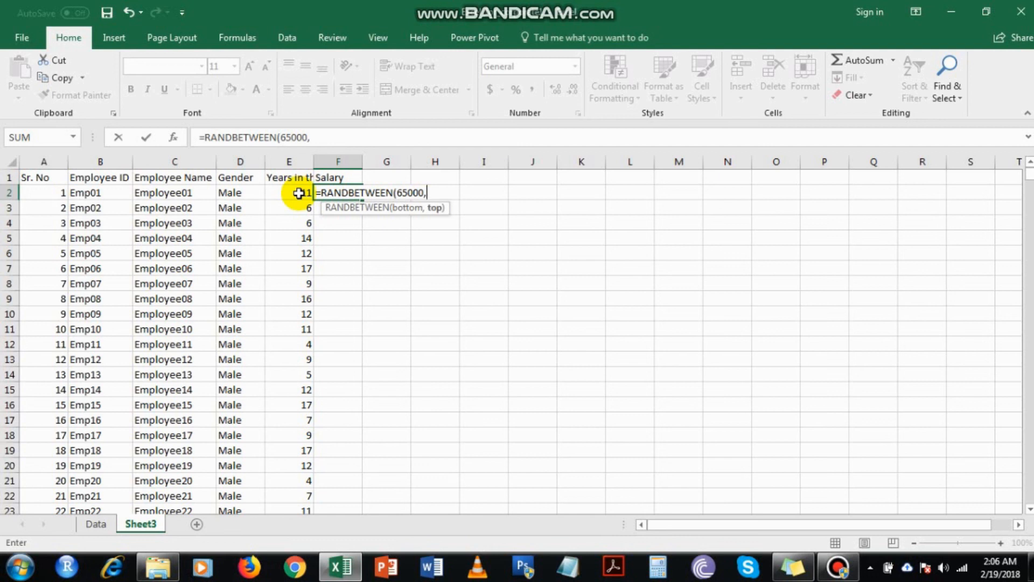
text(395000))
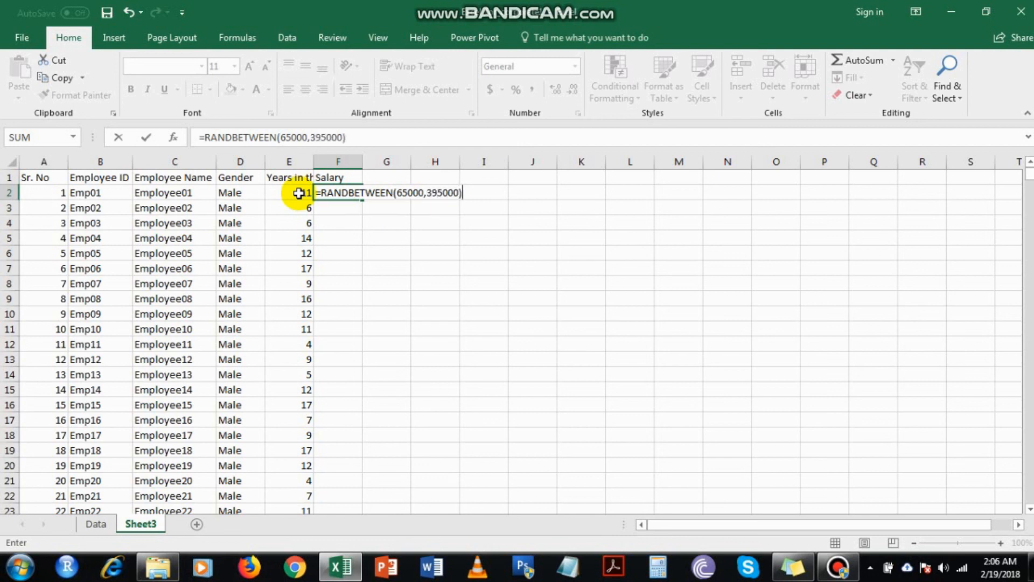
key(Return)
Fill the salary formula from F2 down through F1001, and copy and paste these cells over themselves as values only.
click(335, 194)
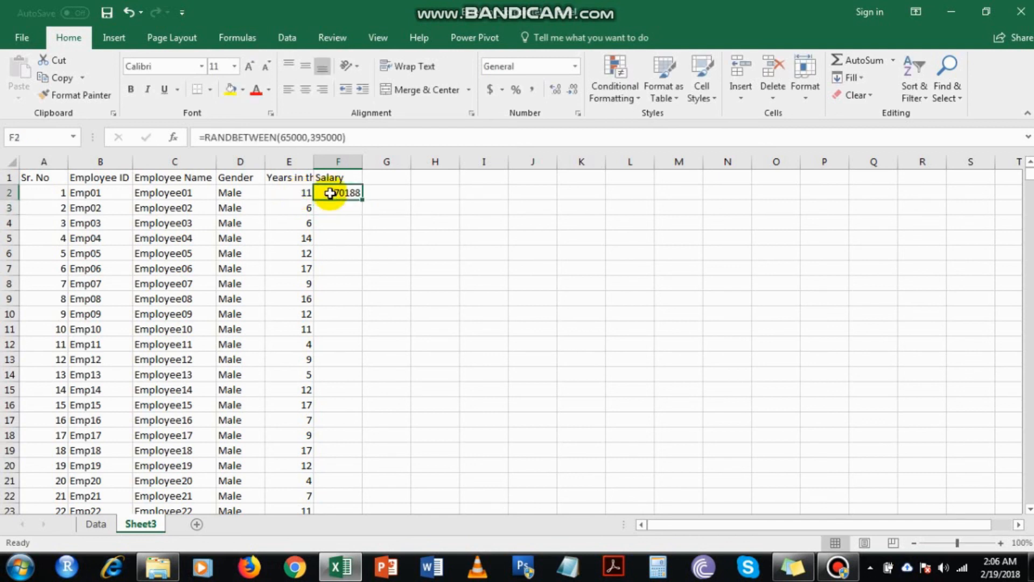
double_click(357, 196)
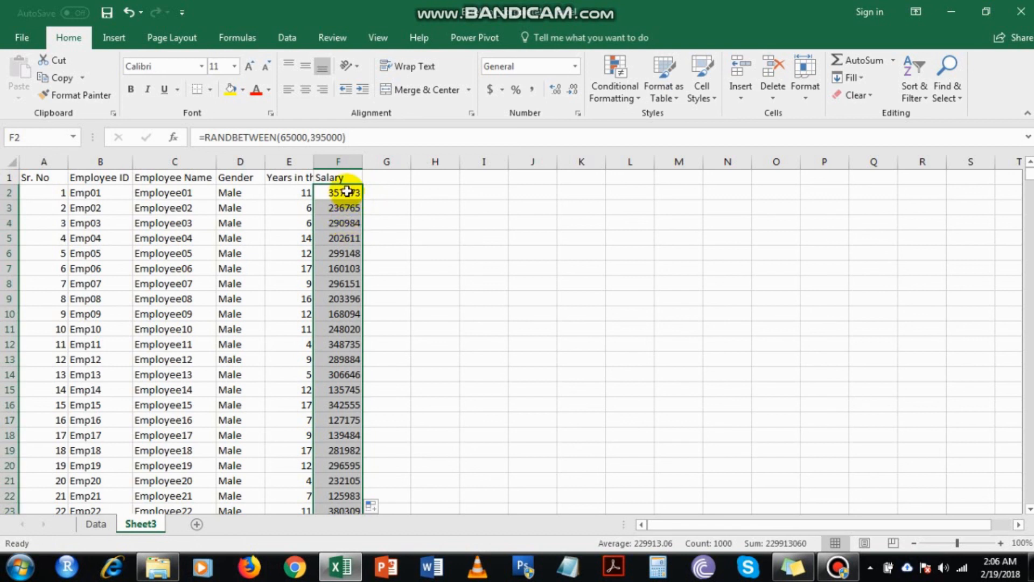
key(ctrl+c)
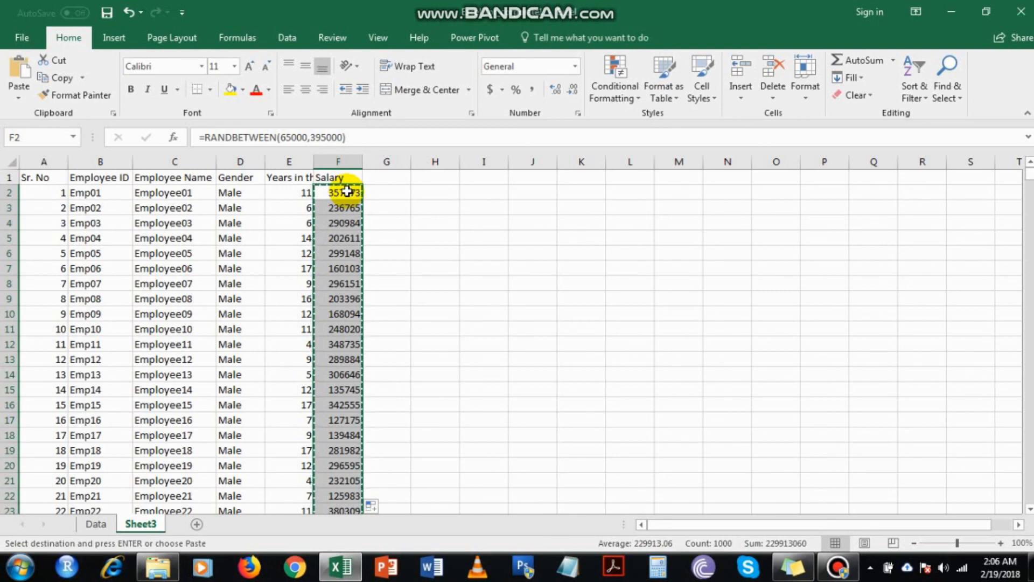
right_click(347, 194)
right_click(341, 194)
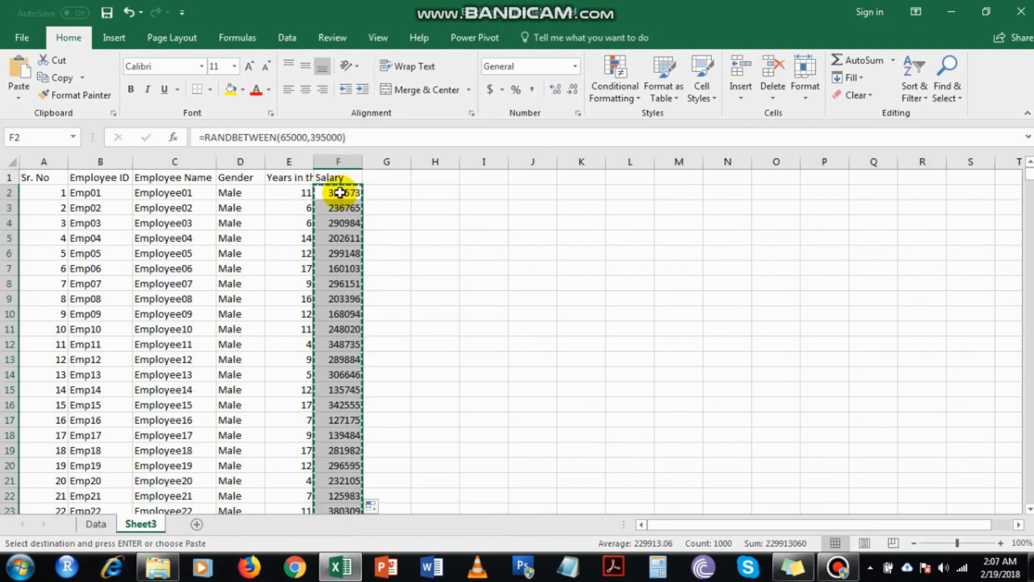
click(394, 259)
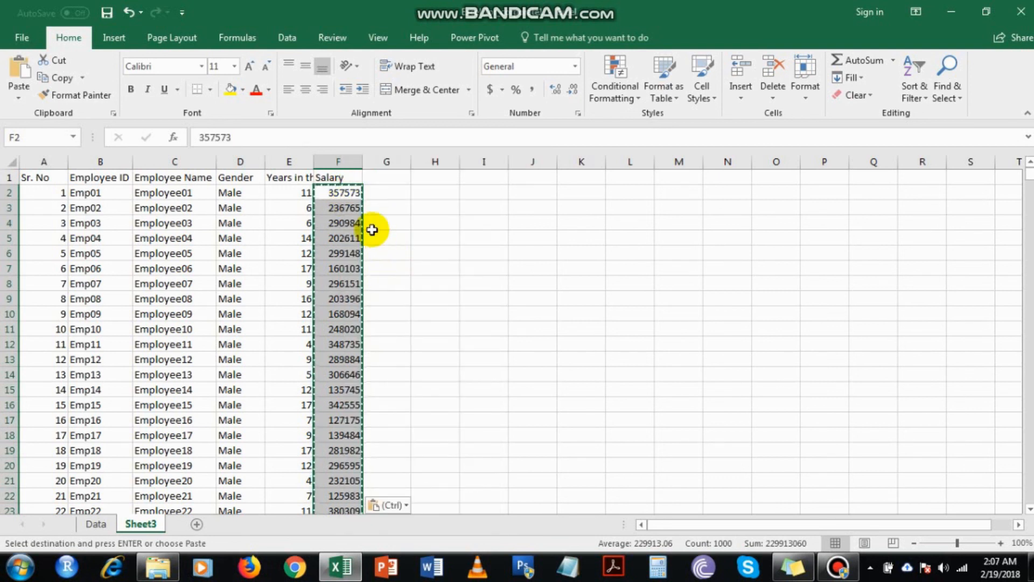
click(350, 198)
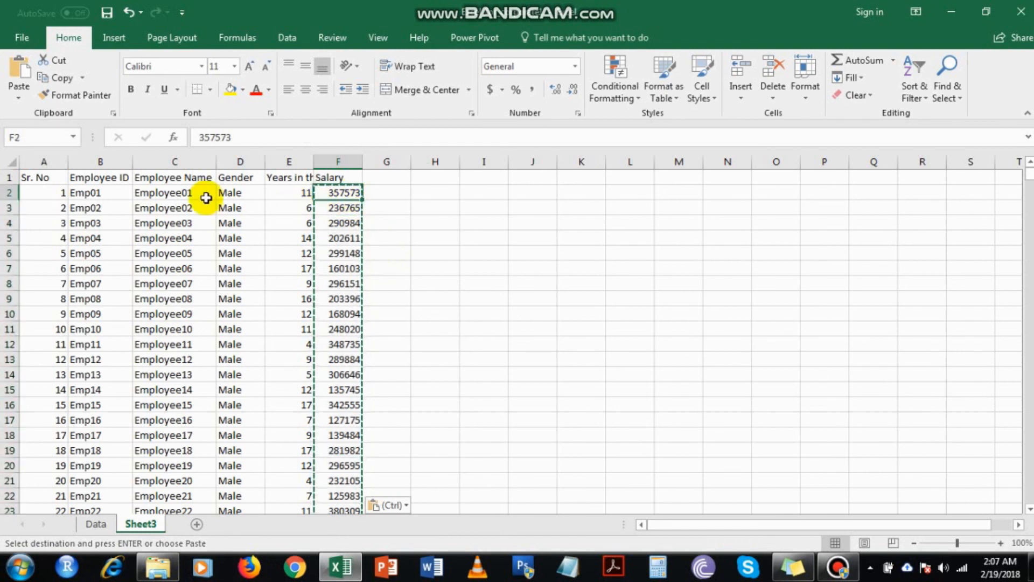